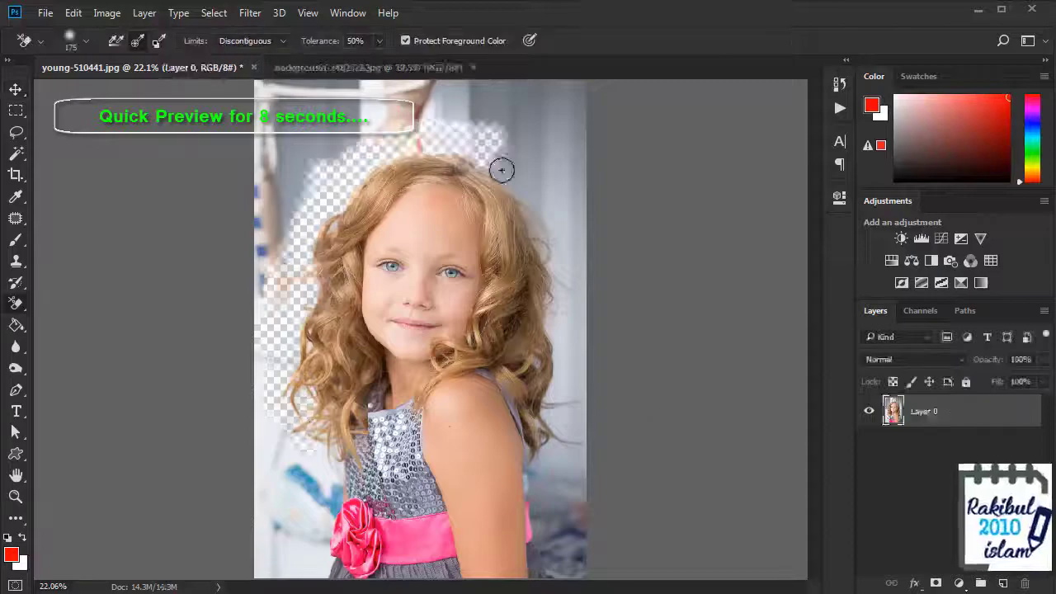
Do a quick Topaz ReMask pass: mark the hair edge, fill the background as cut, compute, and preview the kept part.
click(249, 12)
click(176, 389)
drag(808, 149, 837, 371)
click(92, 423)
click(773, 502)
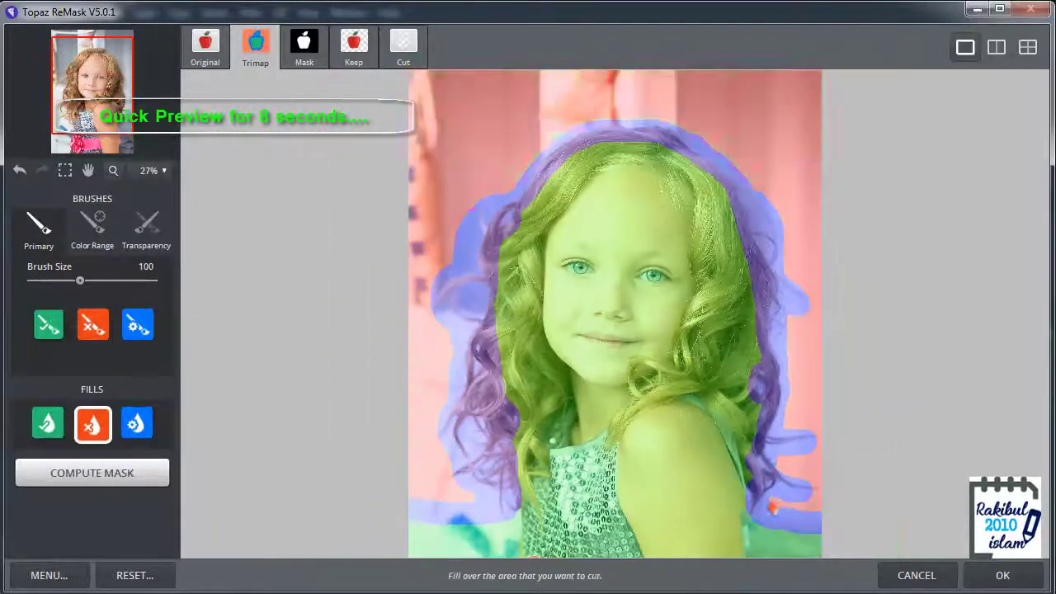
scroll(772, 413, down, 2)
click(92, 472)
click(354, 46)
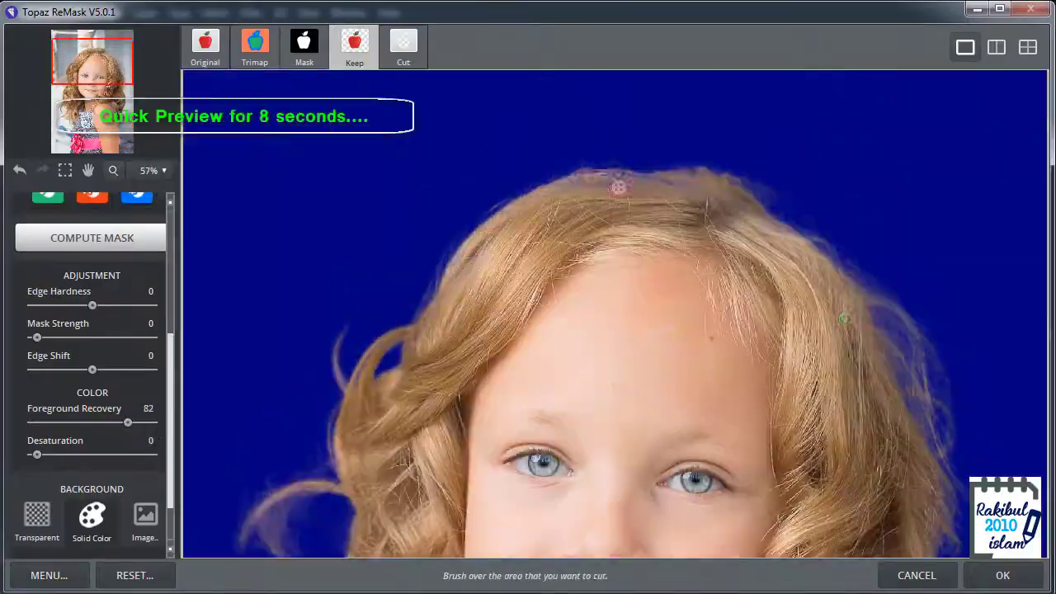
click(1002, 575)
click(868, 443)
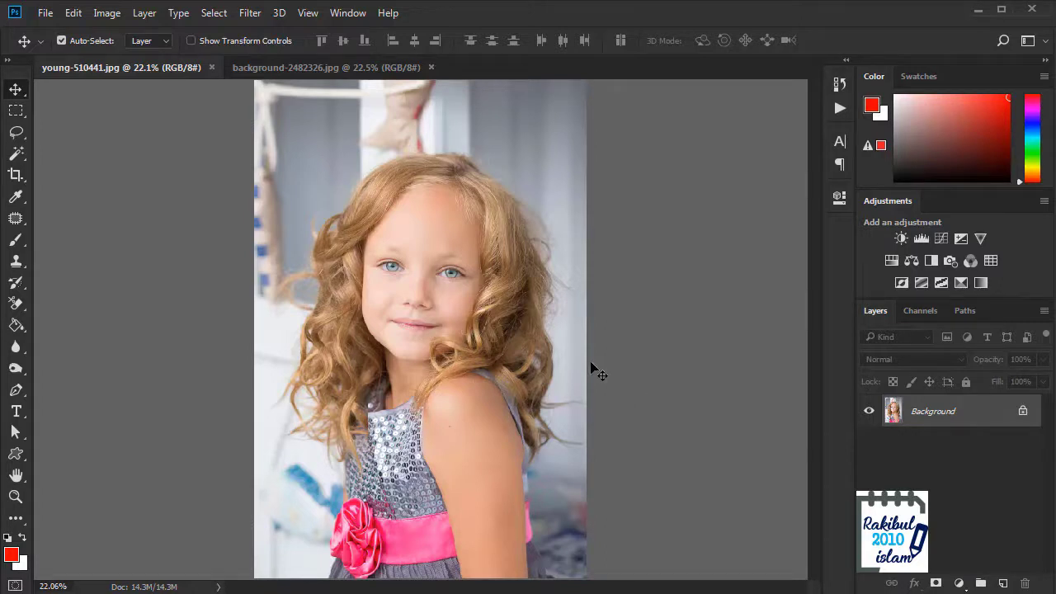
With the Background Eraser Tool, erase the pale backdrop at the left image edge and beside the hair.
click(16, 305)
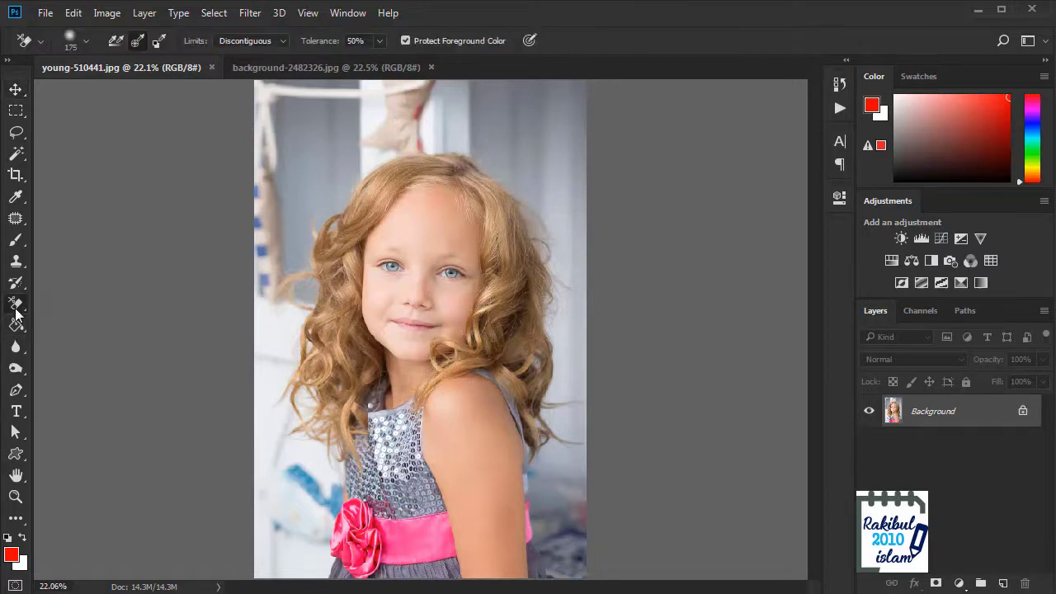
click(82, 318)
mouse_move(273, 334)
mouse_down()
mouse_move(296, 319)
mouse_move(308, 358)
mouse_move(301, 424)
mouse_move(291, 424)
mouse_move(302, 405)
mouse_move(272, 398)
mouse_move(307, 446)
mouse_move(311, 396)
mouse_up()
mouse_move(304, 201)
mouse_down()
mouse_move(325, 181)
mouse_move(321, 216)
mouse_move(349, 177)
mouse_move(305, 236)
mouse_move(293, 284)
mouse_move(304, 292)
mouse_move(275, 294)
mouse_move(284, 300)
mouse_move(302, 299)
mouse_move(316, 229)
mouse_move(359, 162)
mouse_move(352, 167)
mouse_move(395, 146)
mouse_move(368, 155)
mouse_move(492, 140)
mouse_move(432, 135)
mouse_move(524, 182)
mouse_move(502, 168)
mouse_move(534, 195)
mouse_move(552, 254)
mouse_move(551, 306)
mouse_up()
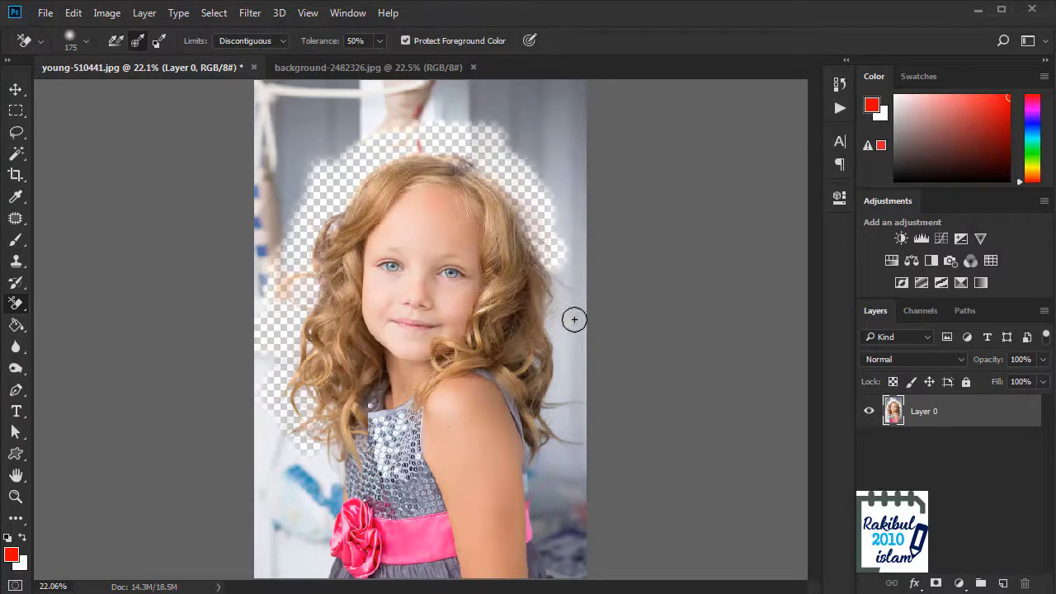
Restore the originally opened image from the History panel, undoing all the erasing.
click(839, 83)
click(796, 107)
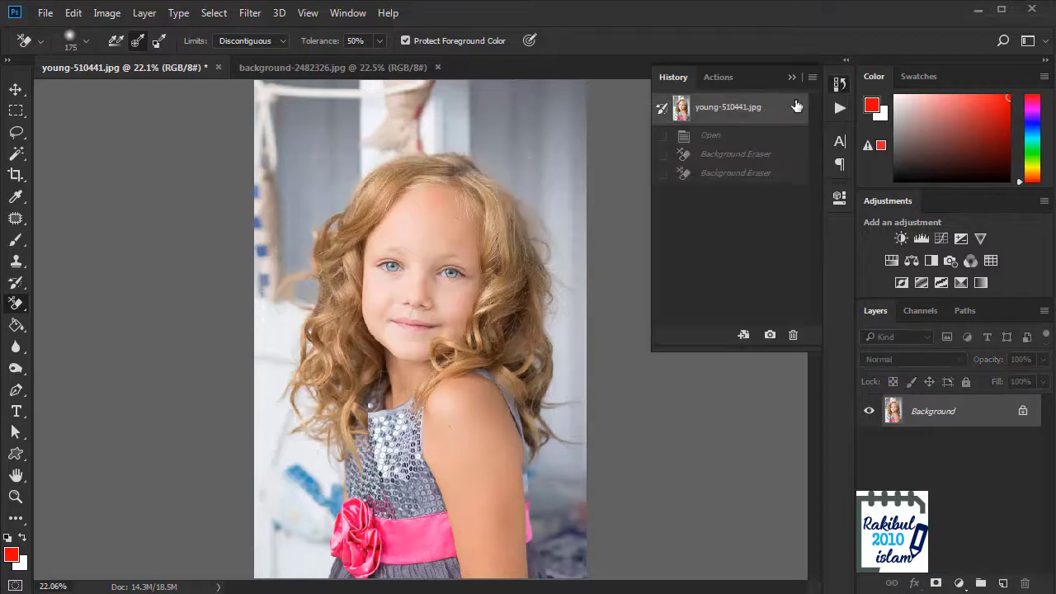
click(839, 84)
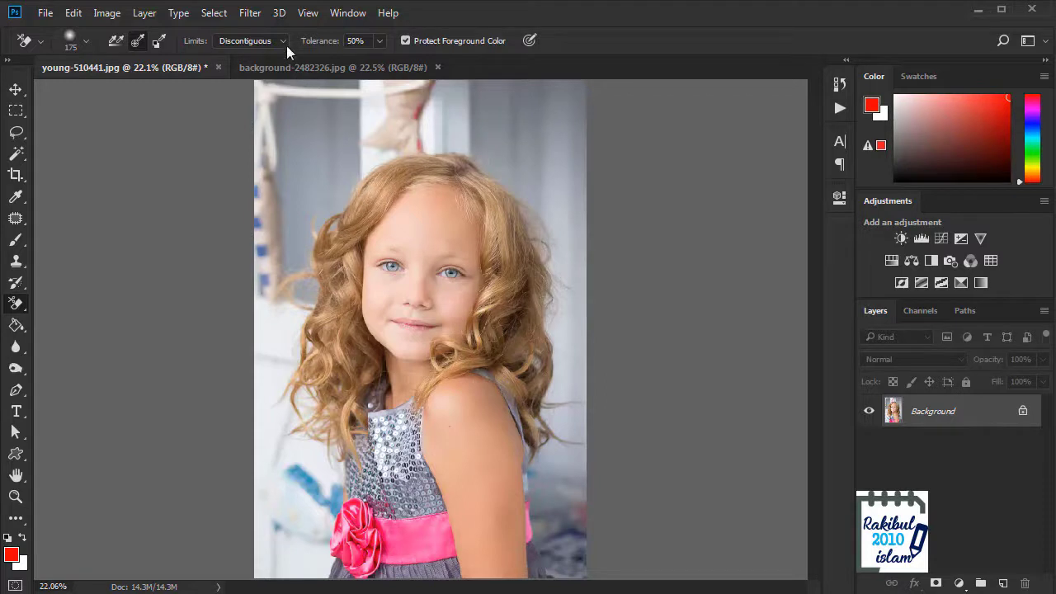
Run Filter > Topaz Labs > Topaz ReMask 5 on the portrait.
click(250, 13)
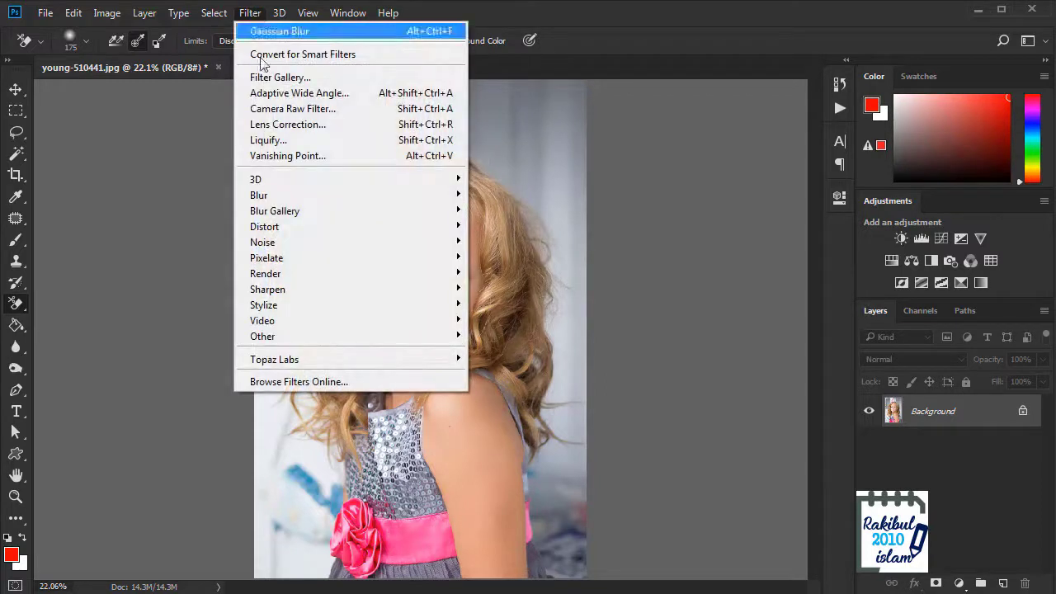
mouse_move(281, 367)
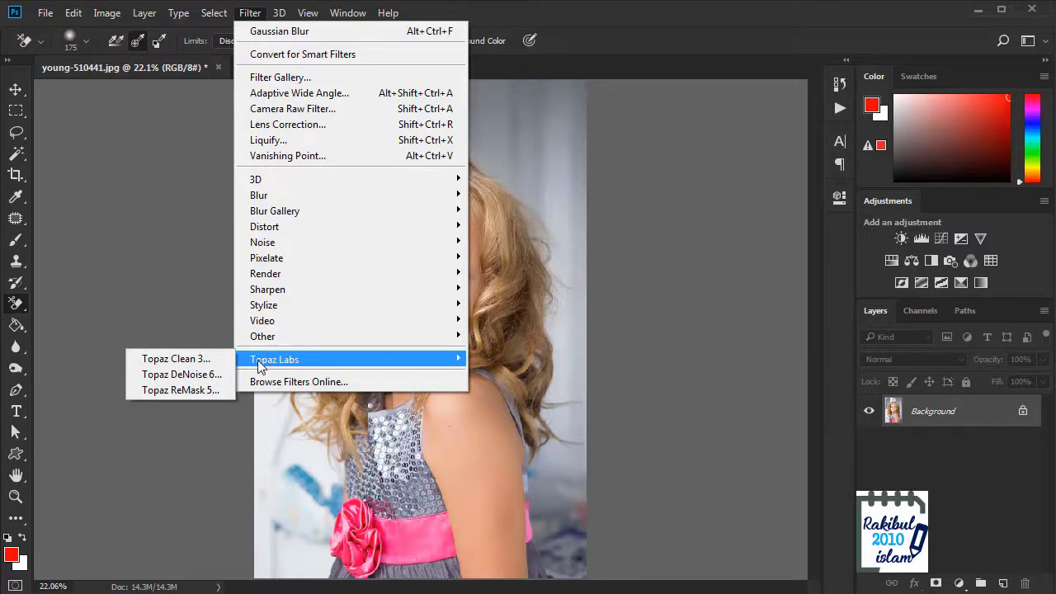
click(185, 392)
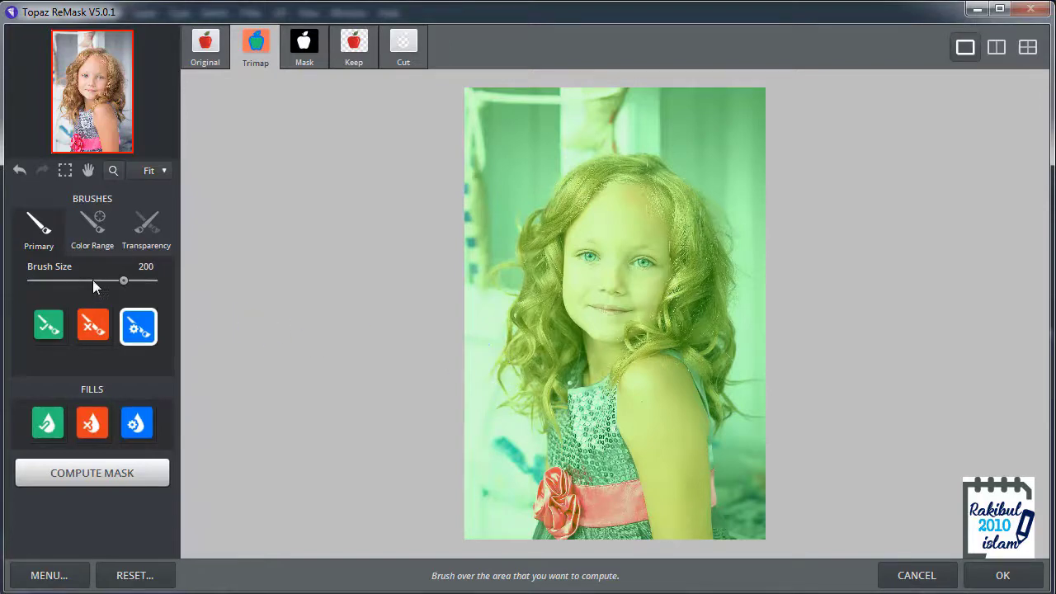
Zoom the ReMask trimap canvas in to 30%.
scroll(551, 413, up, 1)
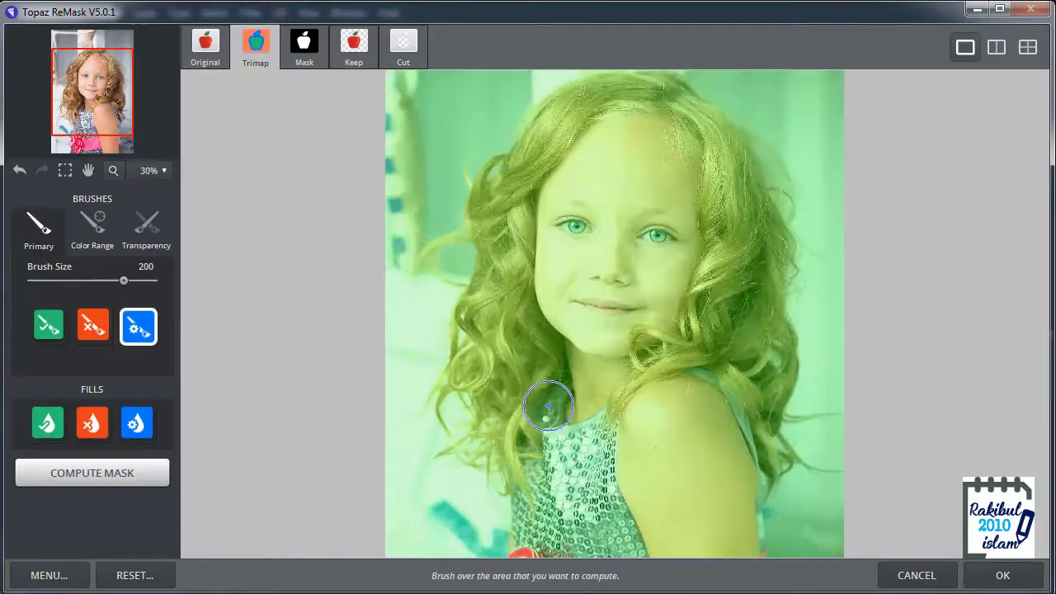
Zoom and pan to the girl, then paint a blue compute stroke along her left hair edge.
scroll(460, 437, up, 1)
key(space)
drag(450, 443, 436, 412)
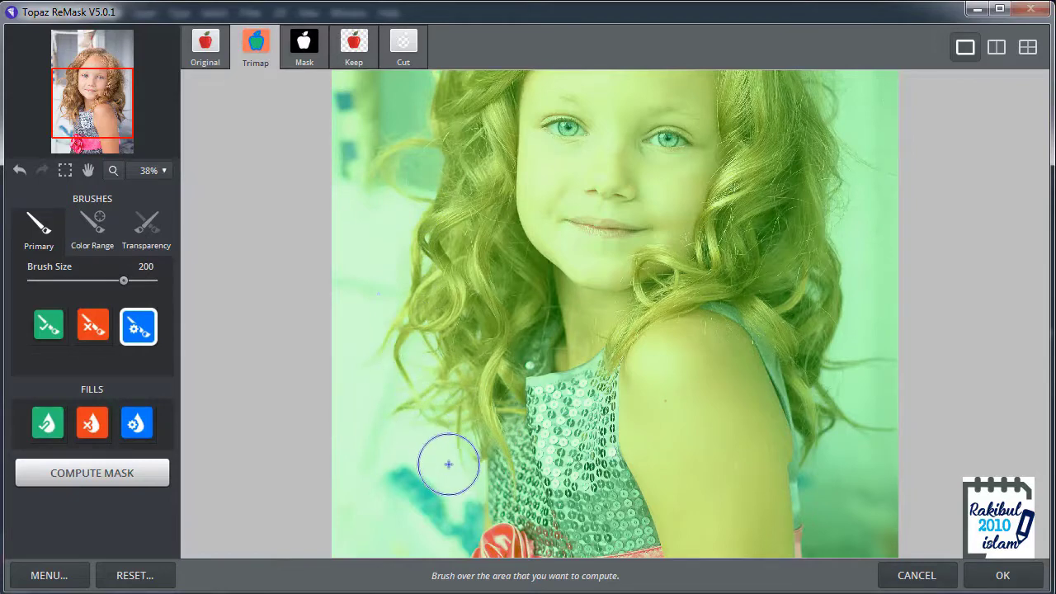
mouse_move(456, 452)
mouse_down()
mouse_move(448, 381)
mouse_move(441, 404)
mouse_move(425, 406)
mouse_move(421, 341)
mouse_move(415, 370)
mouse_move(404, 351)
mouse_move(420, 288)
mouse_move(440, 348)
mouse_move(454, 338)
mouse_move(418, 217)
mouse_move(418, 362)
mouse_move(395, 301)
mouse_move(424, 296)
mouse_move(426, 241)
mouse_move(456, 191)
mouse_up()
key(space)
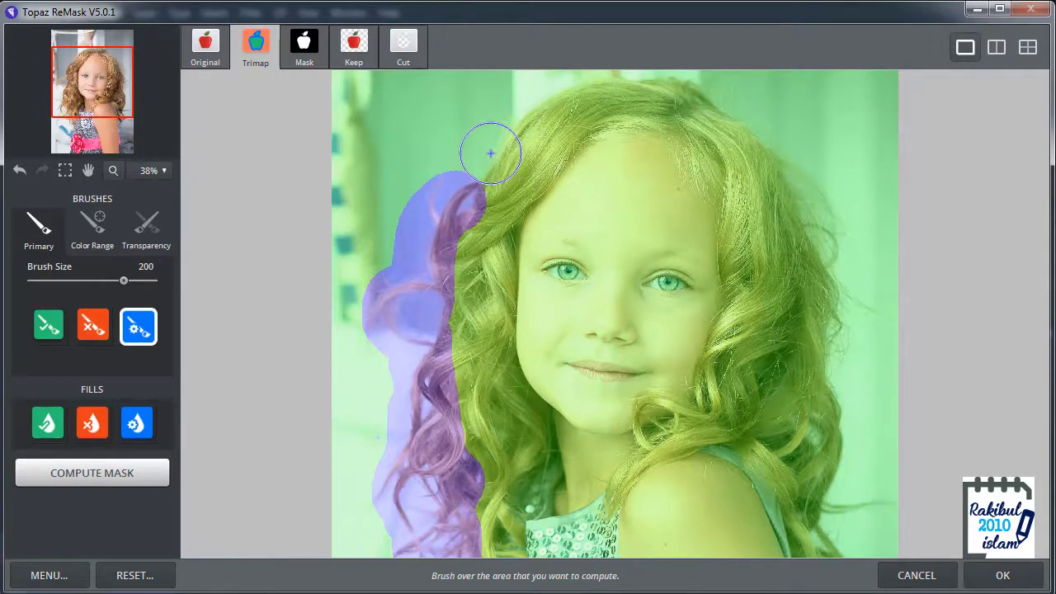
At brush size 100, paint the compute band over the top of the head and down the right side to the image edge.
key(bracketleft)
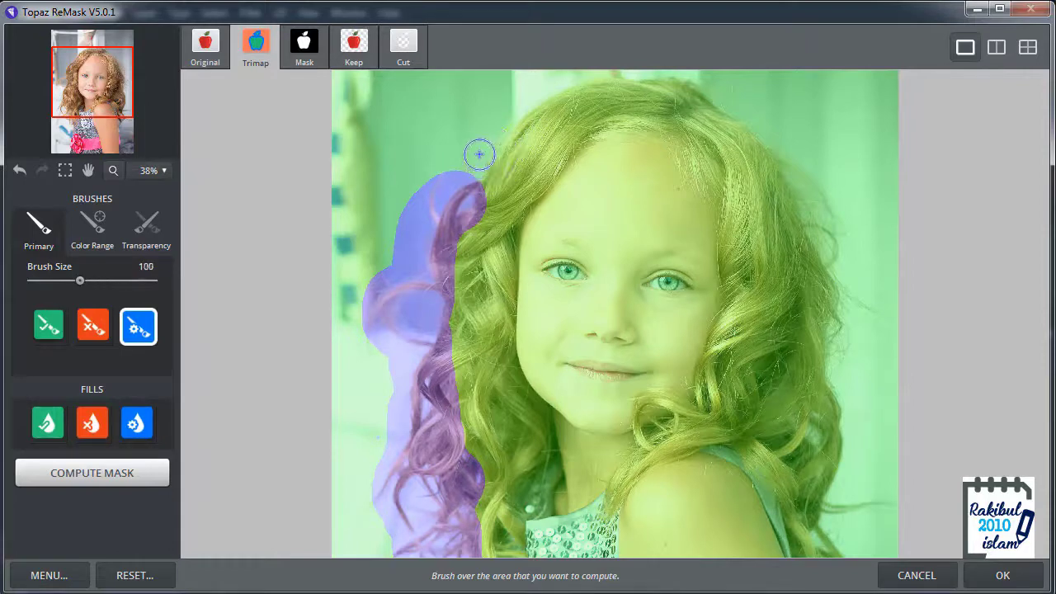
key(space)
mouse_move(479, 148)
mouse_down()
mouse_move(457, 224)
mouse_move(475, 254)
mouse_move(550, 171)
mouse_move(602, 152)
mouse_move(664, 154)
mouse_move(733, 184)
mouse_move(722, 172)
mouse_move(781, 227)
mouse_move(826, 355)
mouse_move(803, 259)
mouse_move(832, 332)
mouse_move(809, 250)
mouse_move(808, 285)
mouse_up()
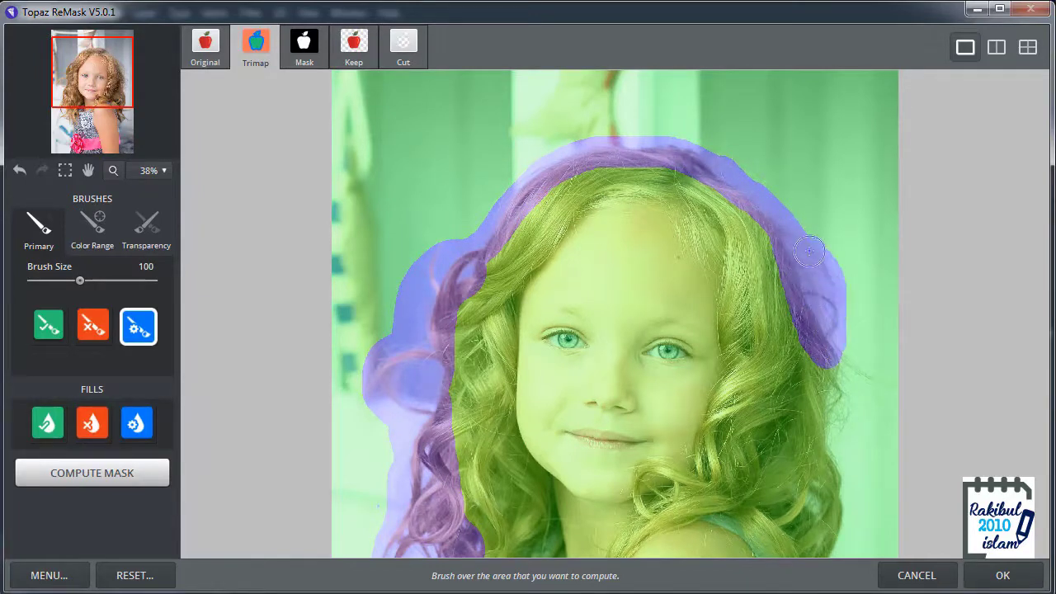
key(space)
mouse_move(825, 346)
mouse_down()
mouse_move(828, 225)
mouse_move(835, 318)
mouse_move(832, 237)
mouse_move(857, 258)
mouse_move(829, 221)
mouse_move(860, 250)
mouse_move(856, 260)
mouse_move(821, 232)
mouse_move(834, 313)
mouse_move(832, 353)
mouse_move(814, 378)
mouse_move(830, 360)
mouse_move(836, 383)
mouse_move(823, 441)
mouse_move(871, 447)
mouse_move(821, 450)
mouse_move(811, 476)
mouse_move(837, 507)
mouse_move(871, 516)
mouse_move(823, 500)
mouse_move(818, 513)
mouse_move(810, 392)
mouse_move(808, 416)
mouse_up()
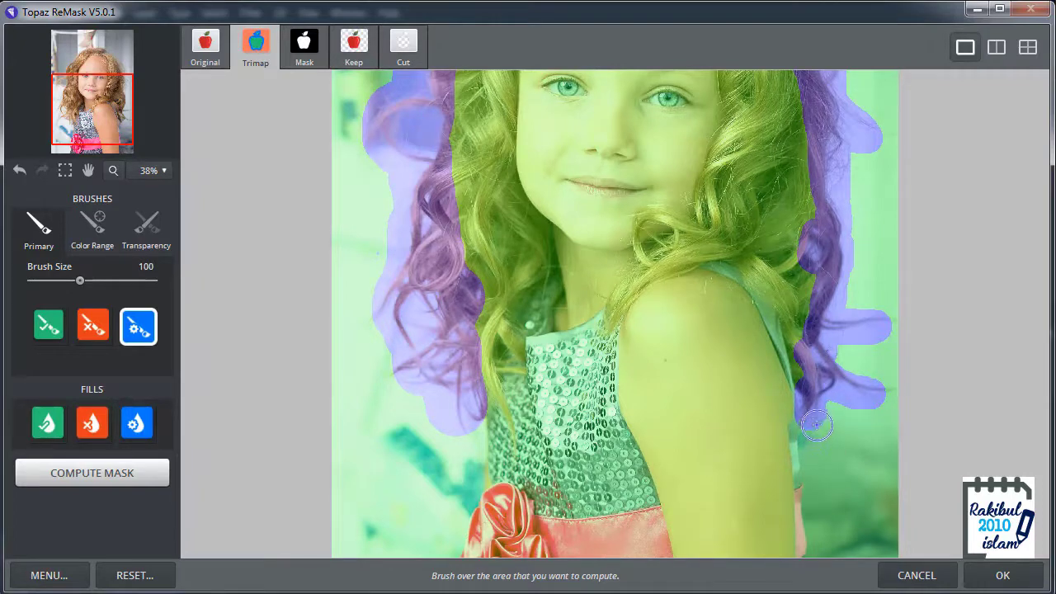
drag(816, 425, 923, 438)
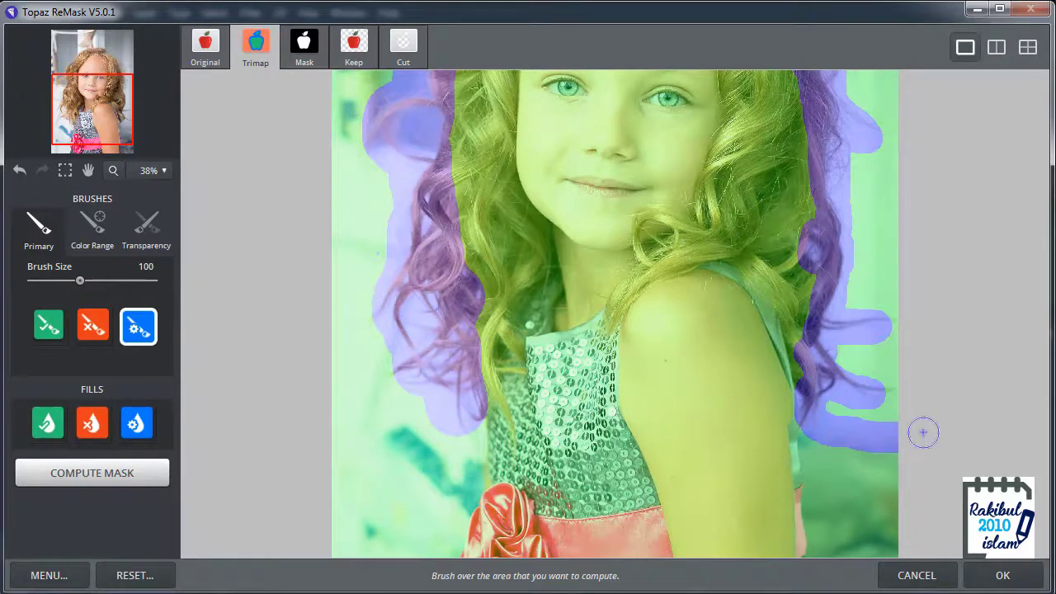
Extend the compute band to the image's left edge, then zoom out to view the whole hair outline.
drag(455, 429, 257, 413)
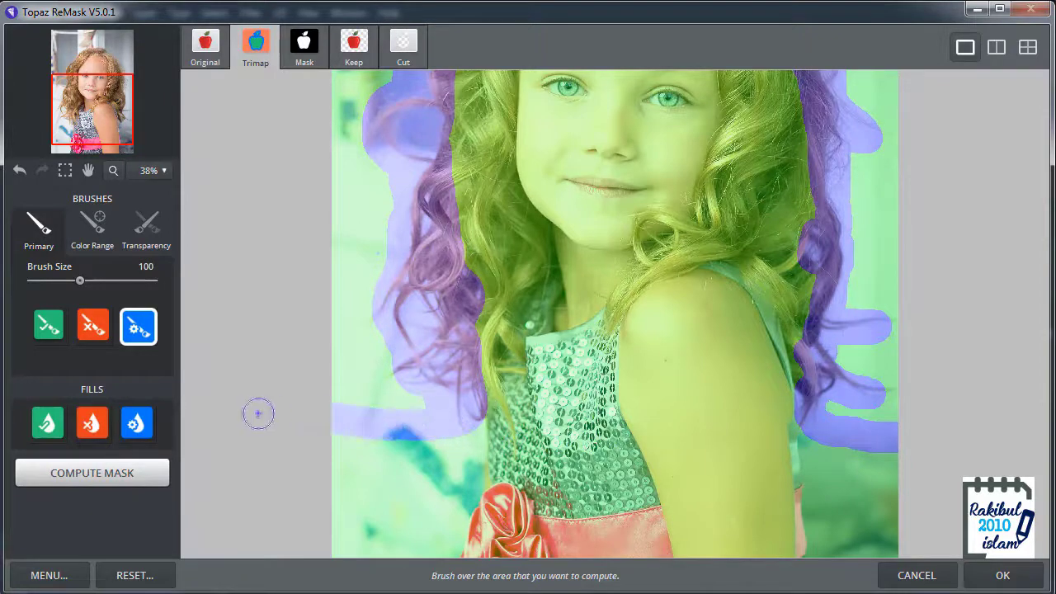
key(space)
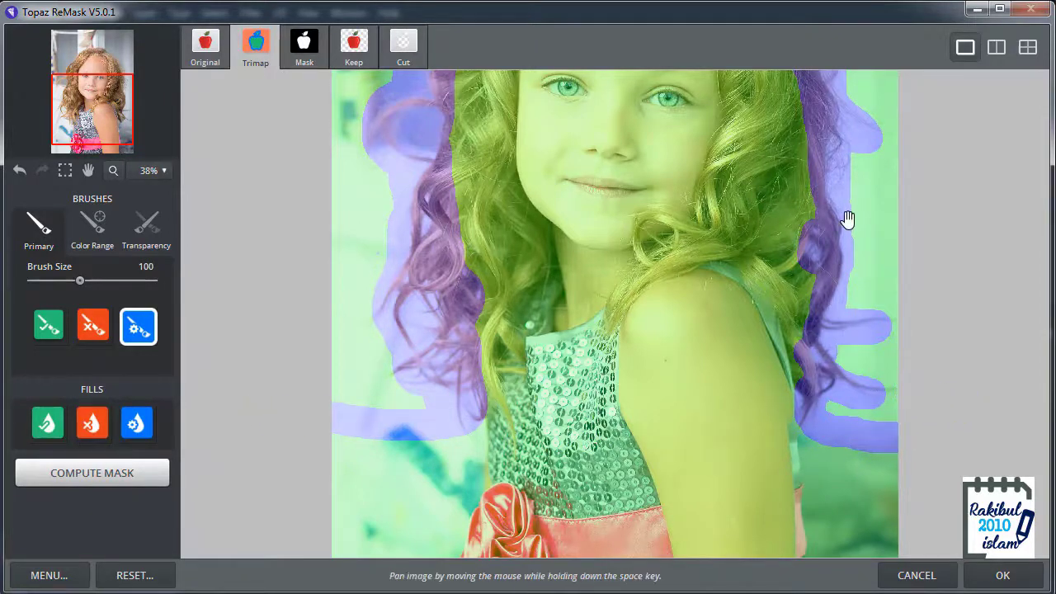
scroll(768, 310, down, 1)
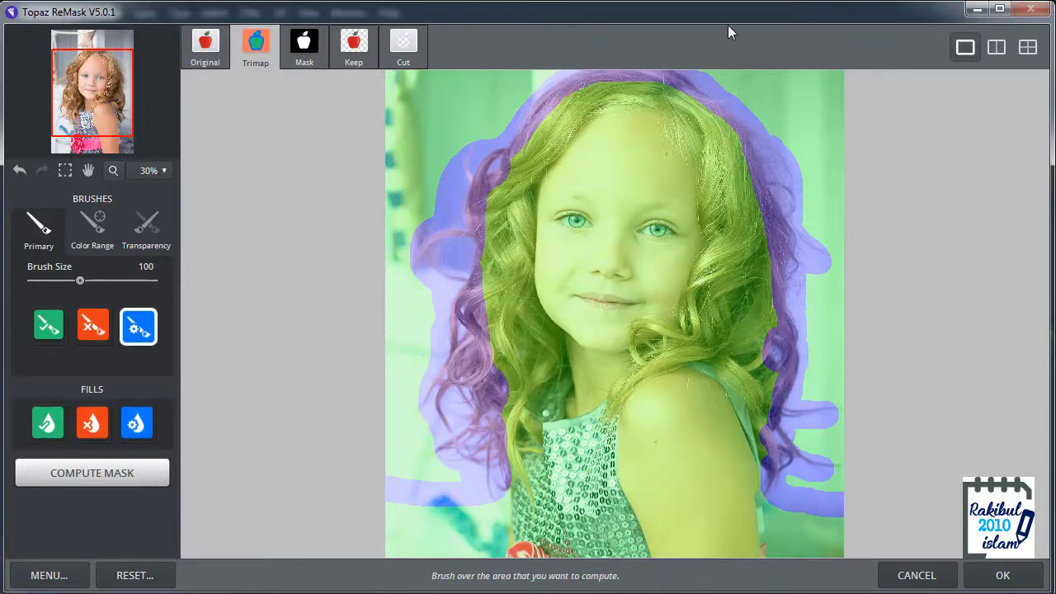
key(space)
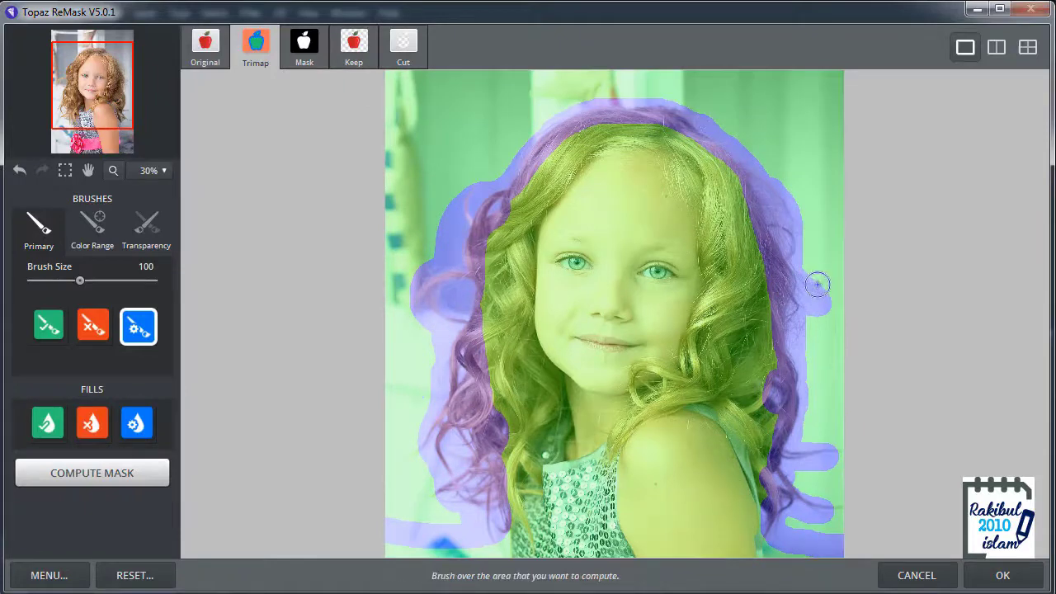
scroll(815, 286, down, 1)
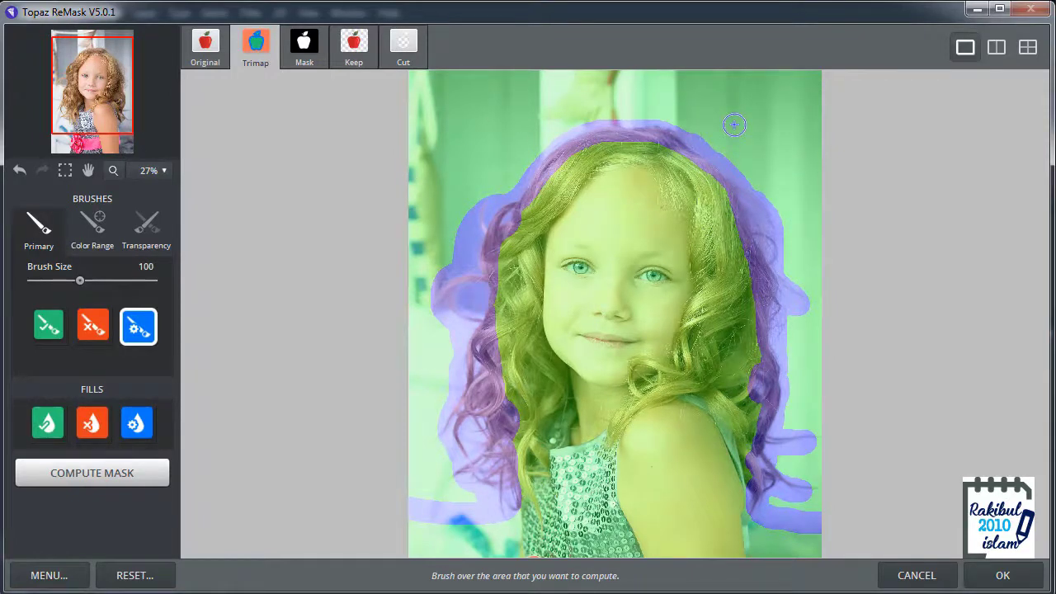
Fill the background outside the blue band with the red Cut fill and check the lower part.
click(94, 430)
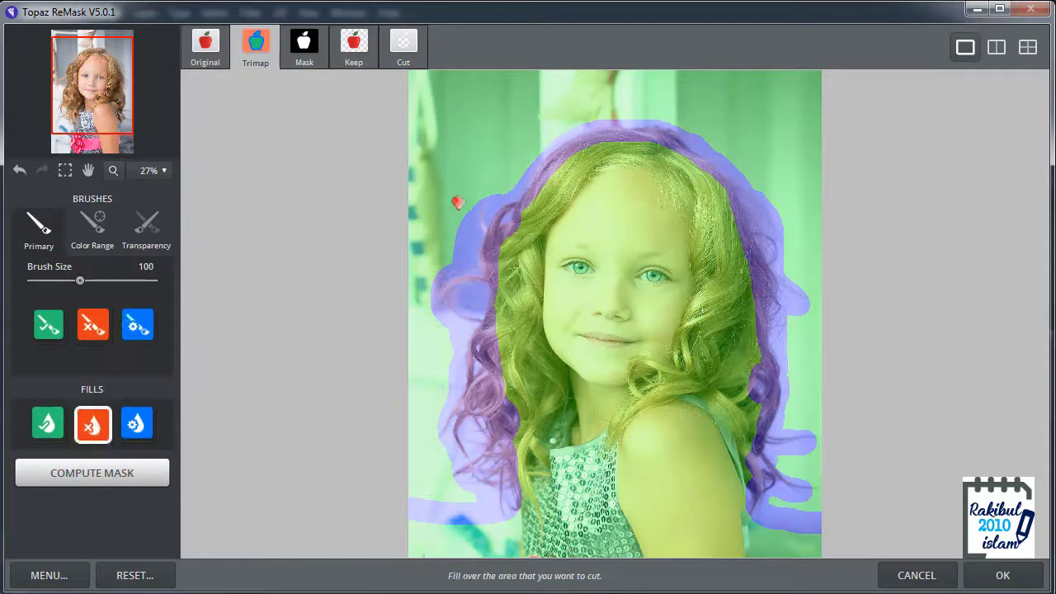
click(461, 168)
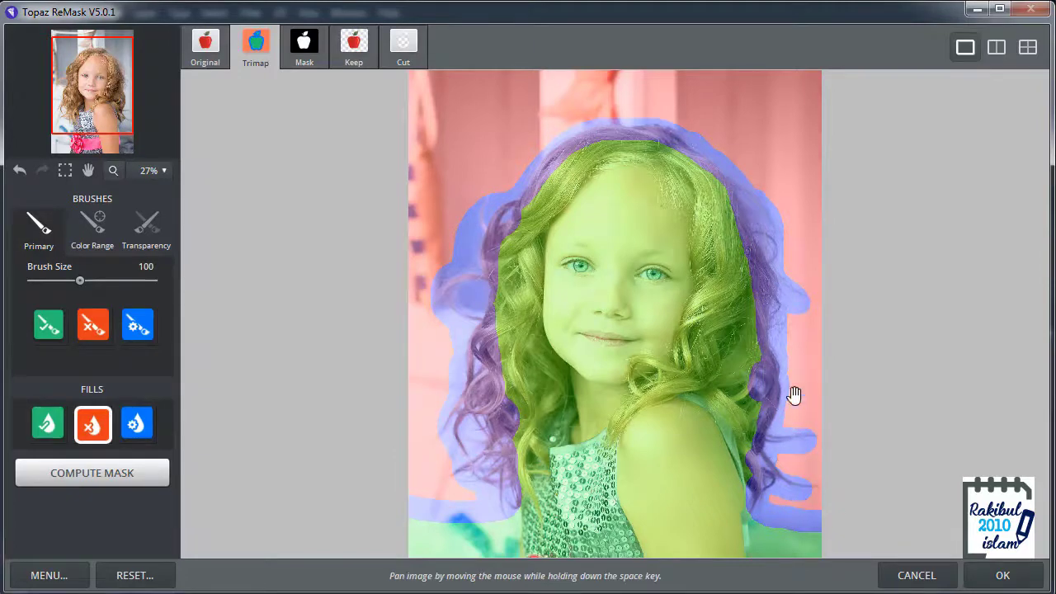
drag(794, 393, 787, 298)
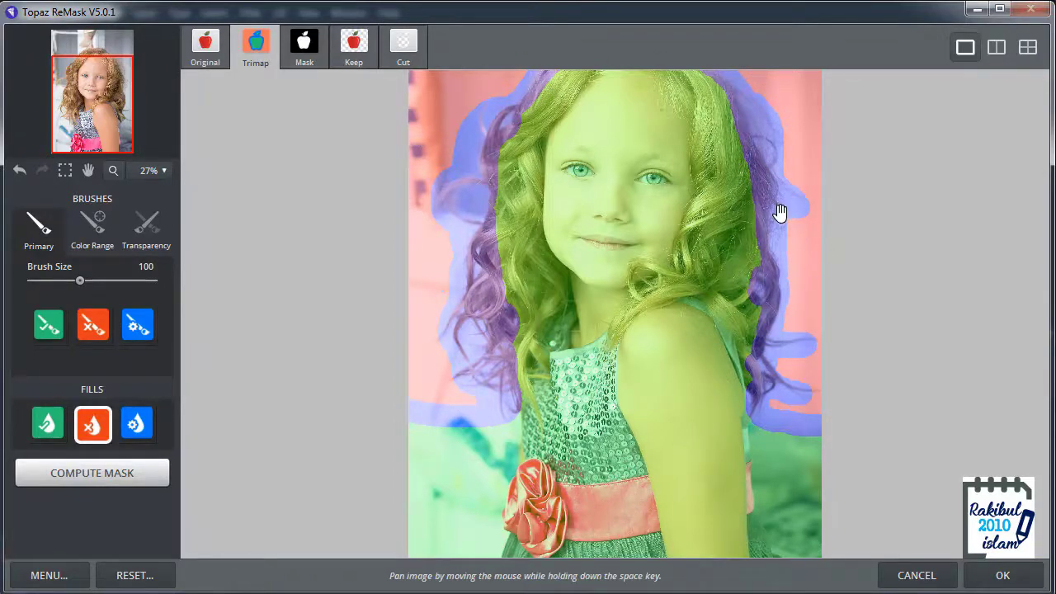
drag(777, 212, 771, 320)
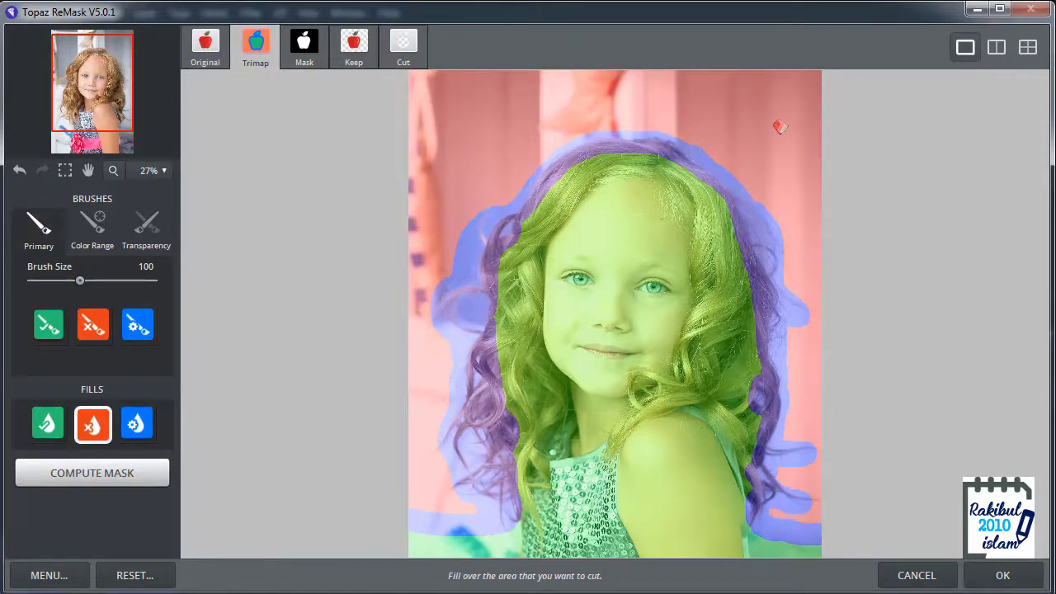
Pan across the trimap to check the fill's lower and top edges, then zoom out to 25%.
key(space)
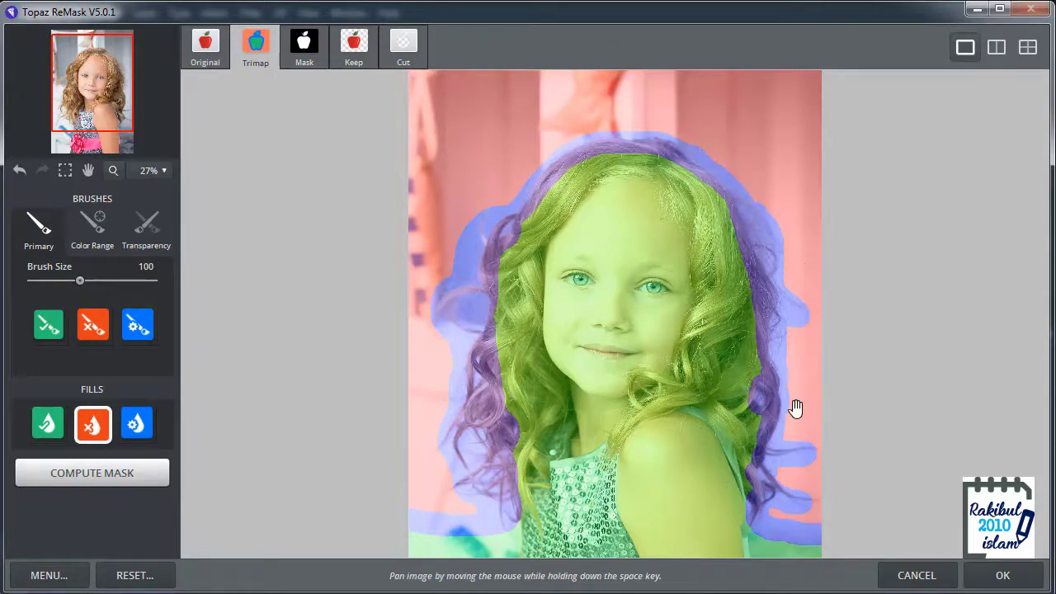
drag(792, 407, 767, 214)
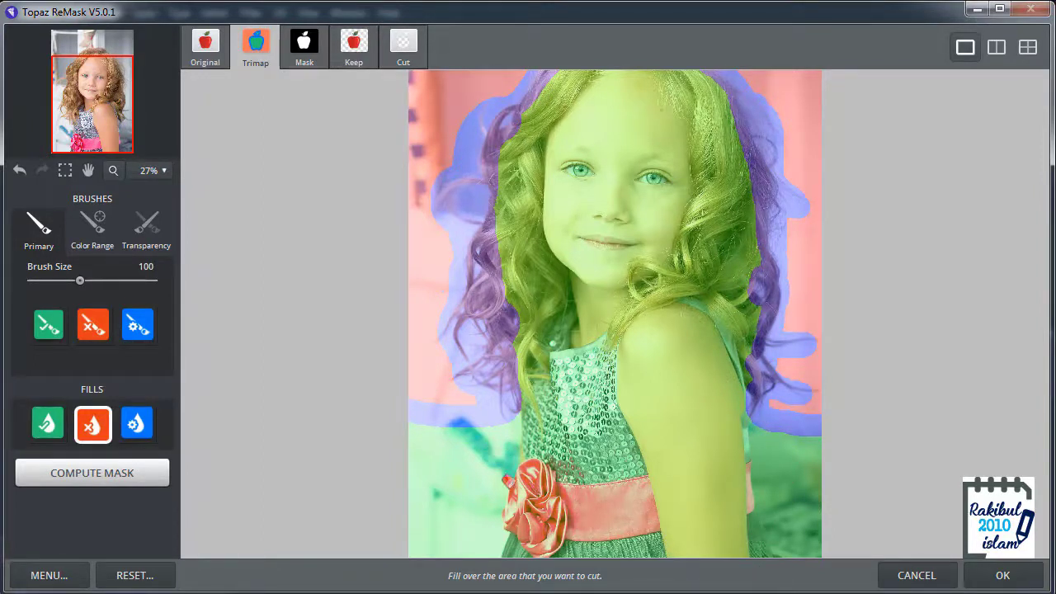
key(space)
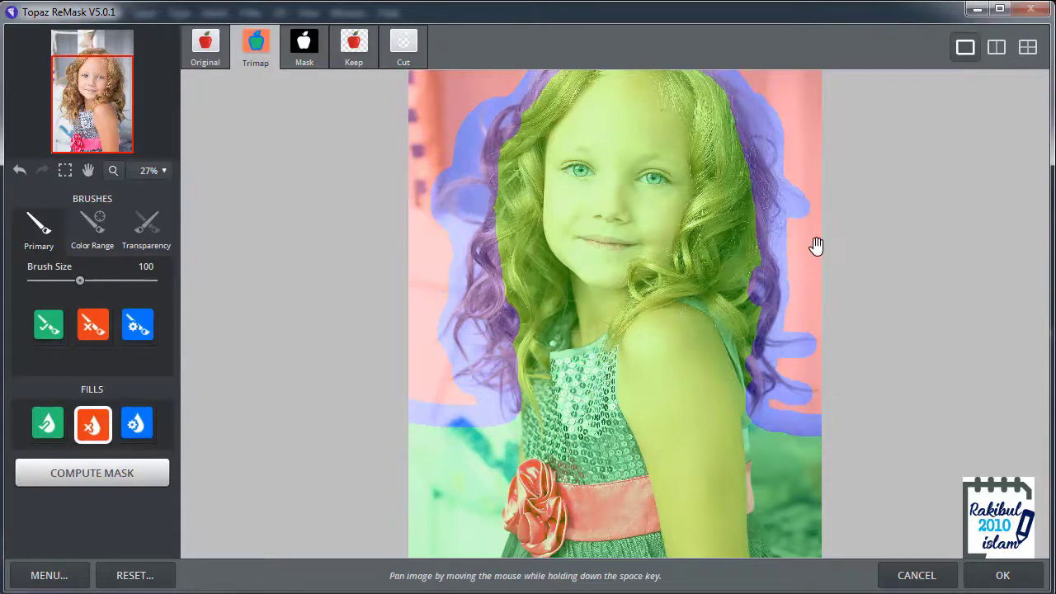
drag(806, 218, 771, 278)
scroll(731, 306, down, 1)
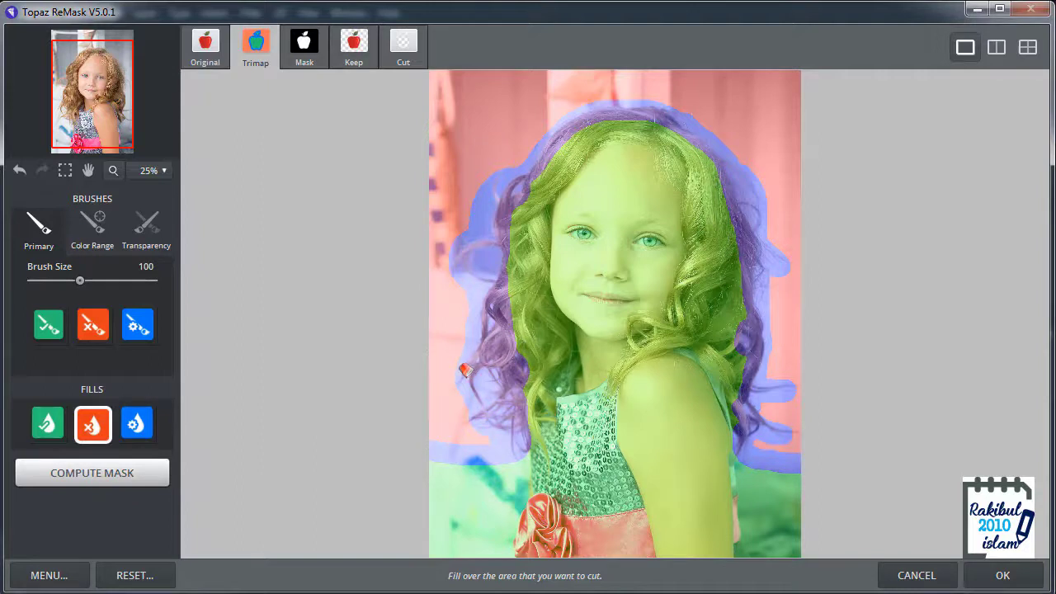
Compute the mask and view the Keep preview of the girl on transparency.
click(94, 474)
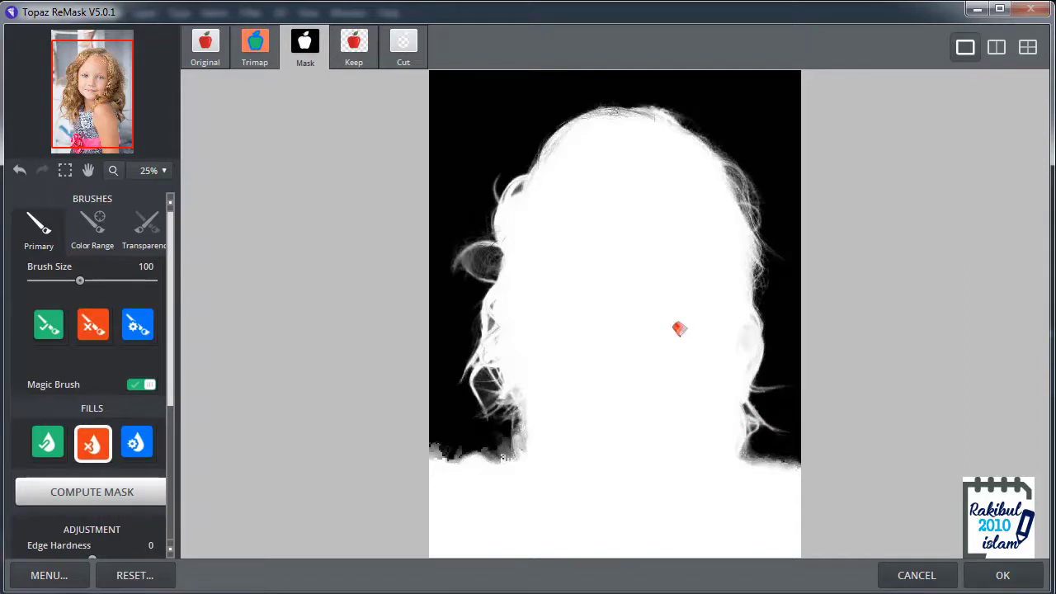
click(353, 50)
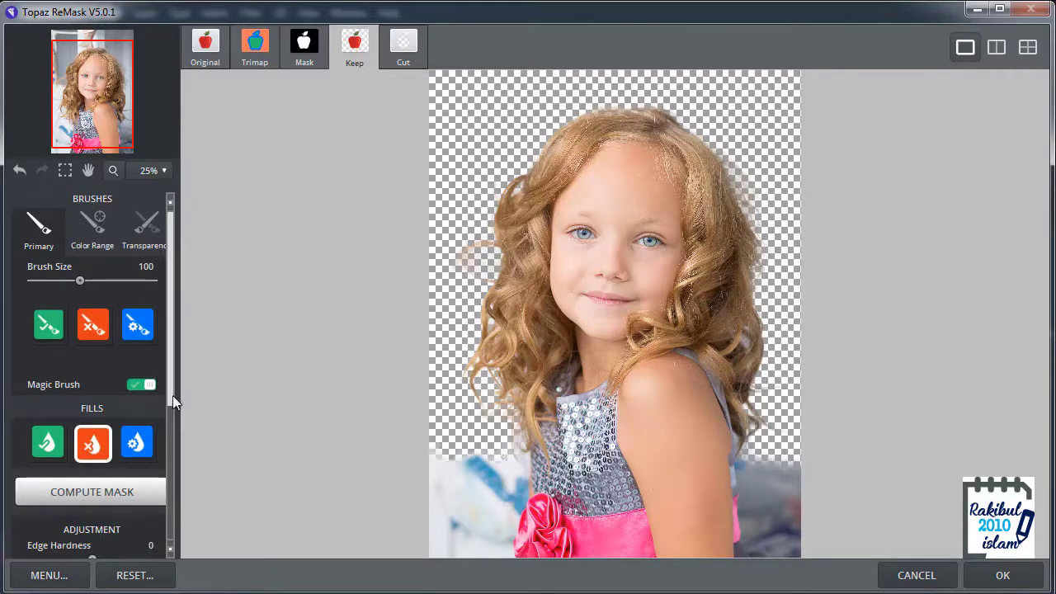
Set the keep preview's Background option to Solid Color, showing the girl on dark blue.
drag(172, 395, 184, 530)
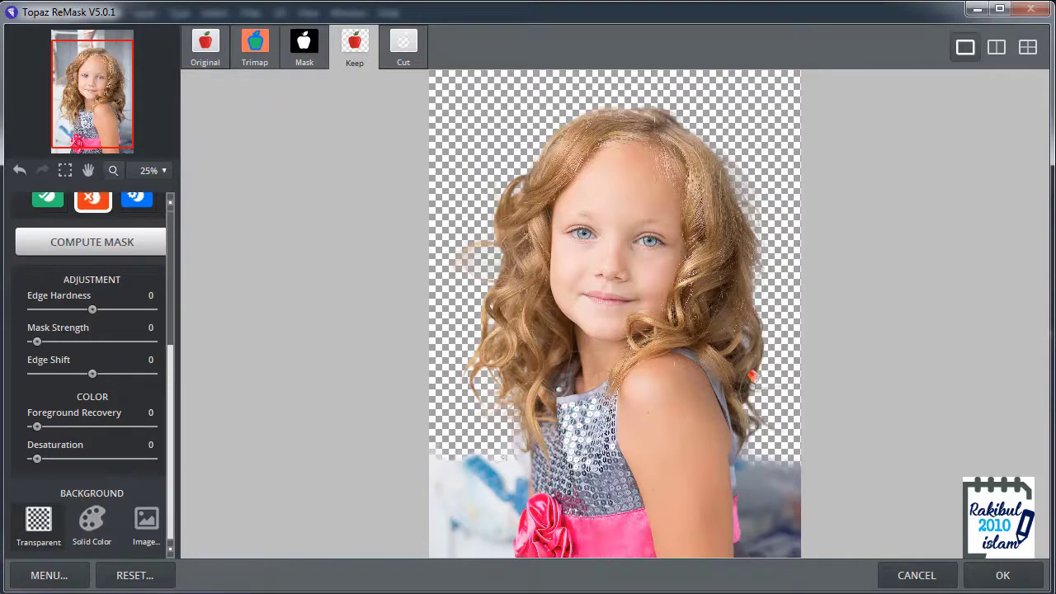
click(88, 527)
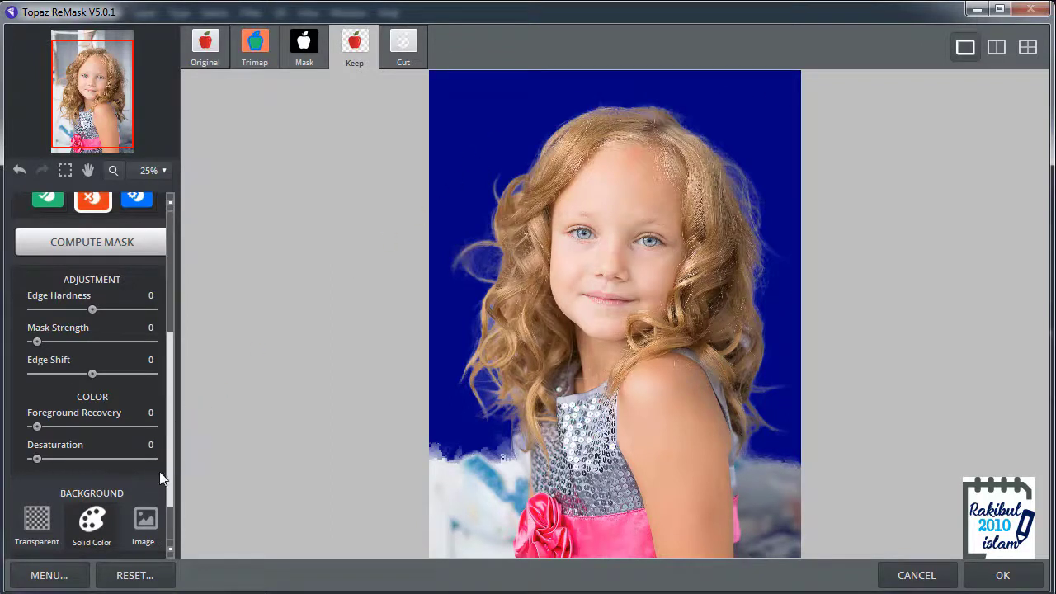
scroll(168, 503, down, 2)
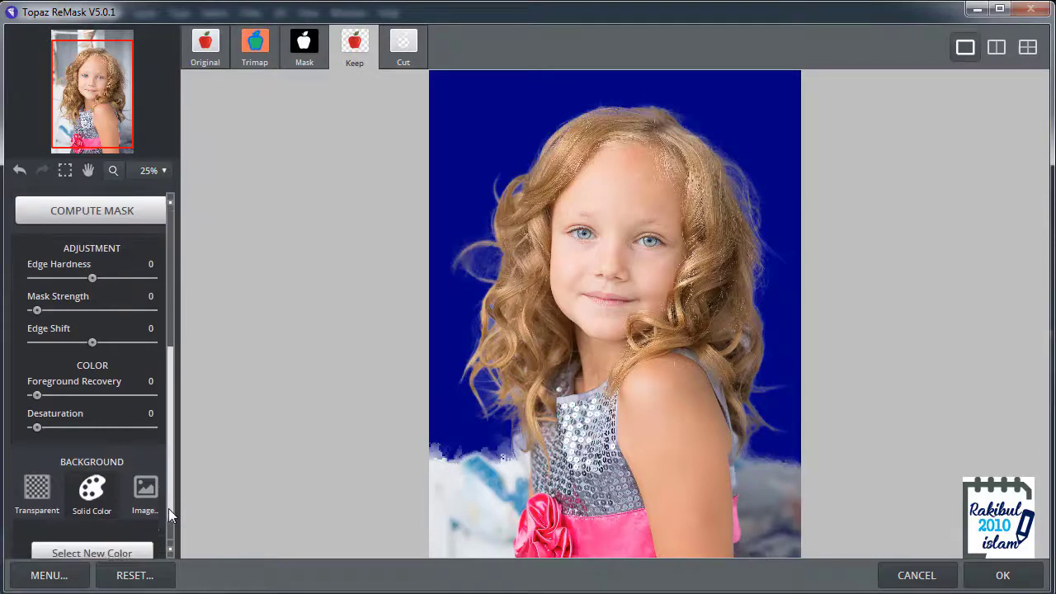
drag(168, 510, 170, 532)
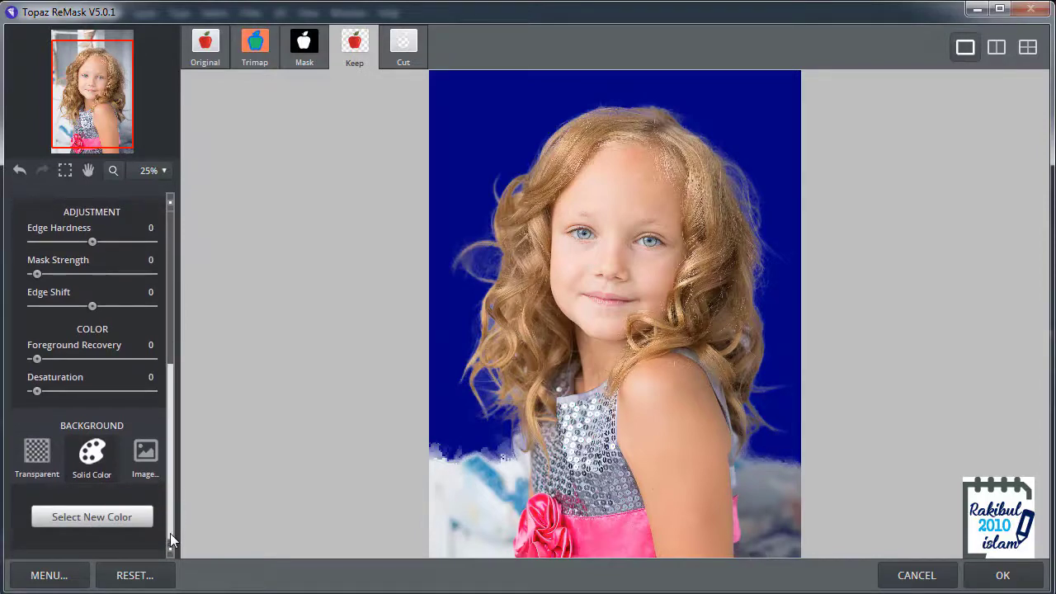
click(114, 519)
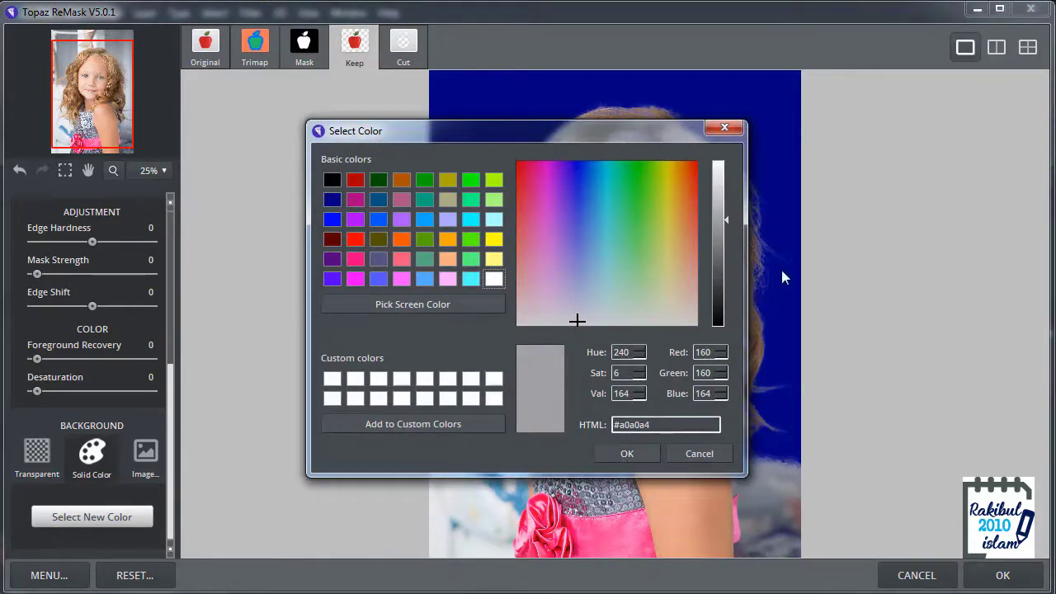
click(697, 455)
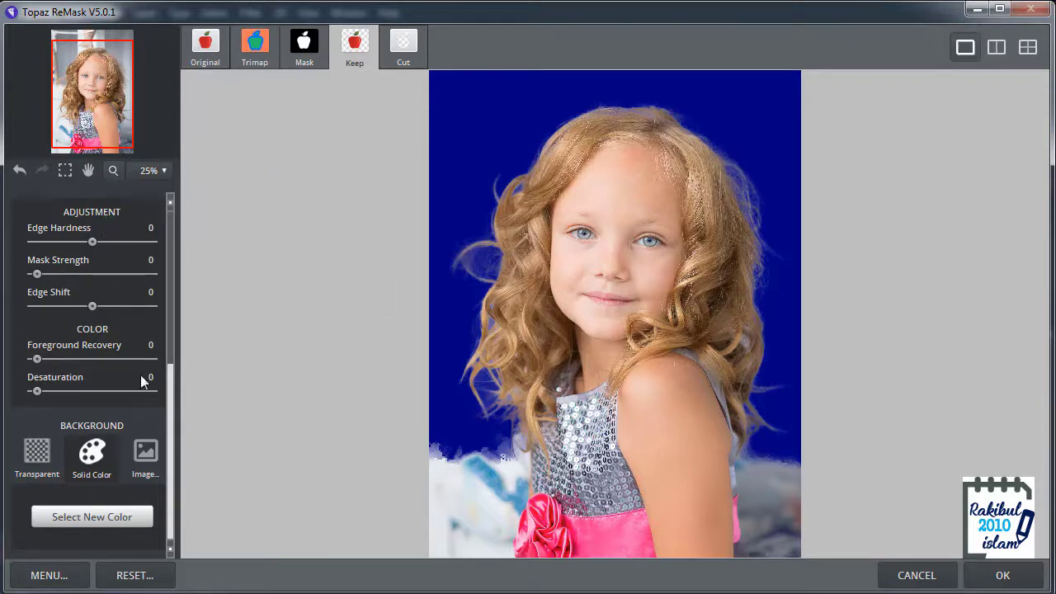
drag(172, 372, 169, 219)
Zoom to 38% on the girl's lower hair and select the red Cut brush.
scroll(697, 361, up, 3)
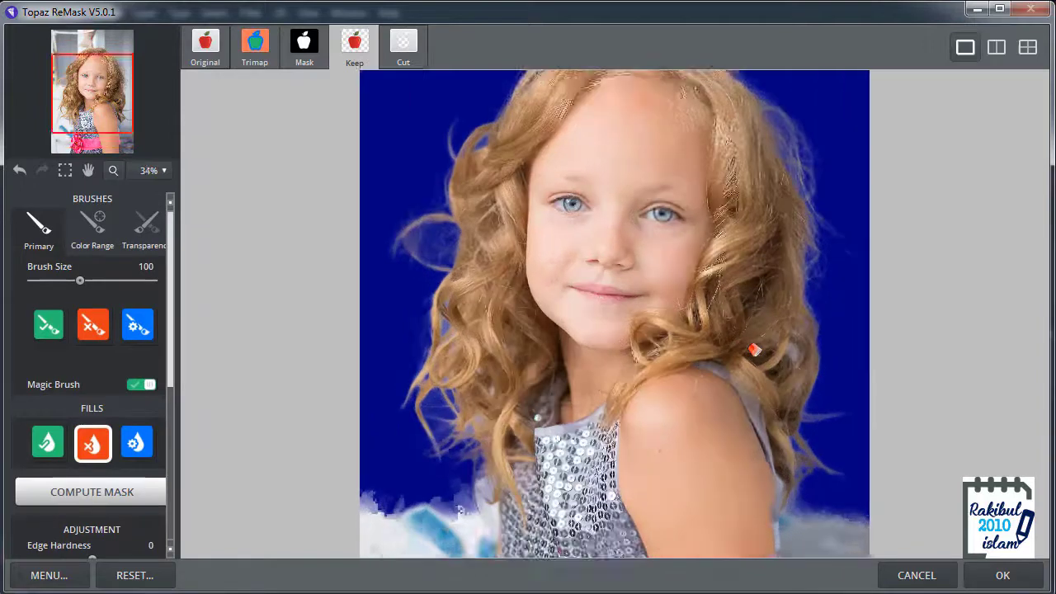
scroll(569, 302, up, 2)
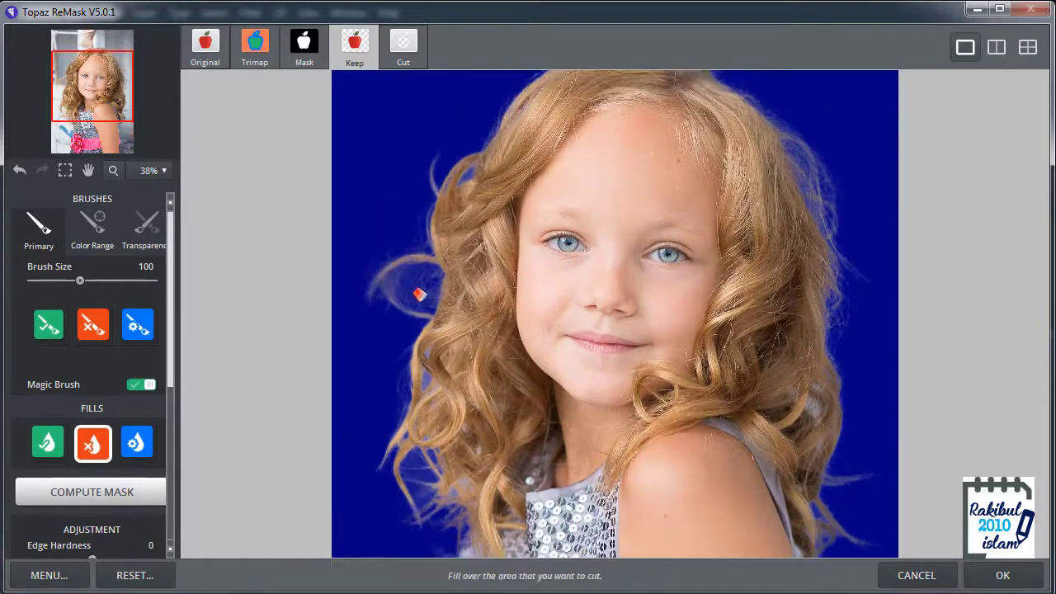
drag(415, 455, 406, 346)
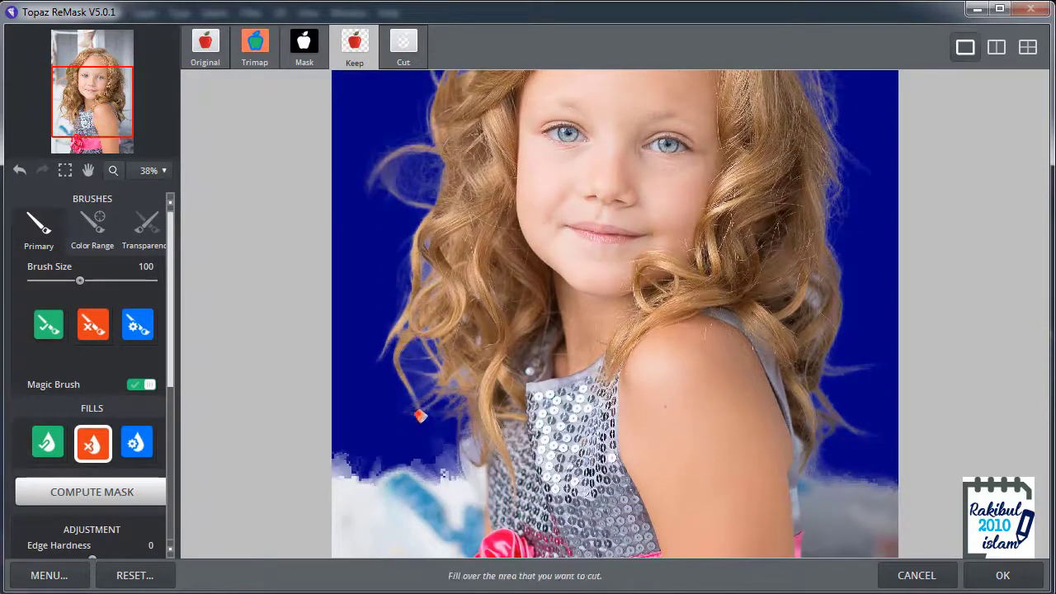
click(96, 323)
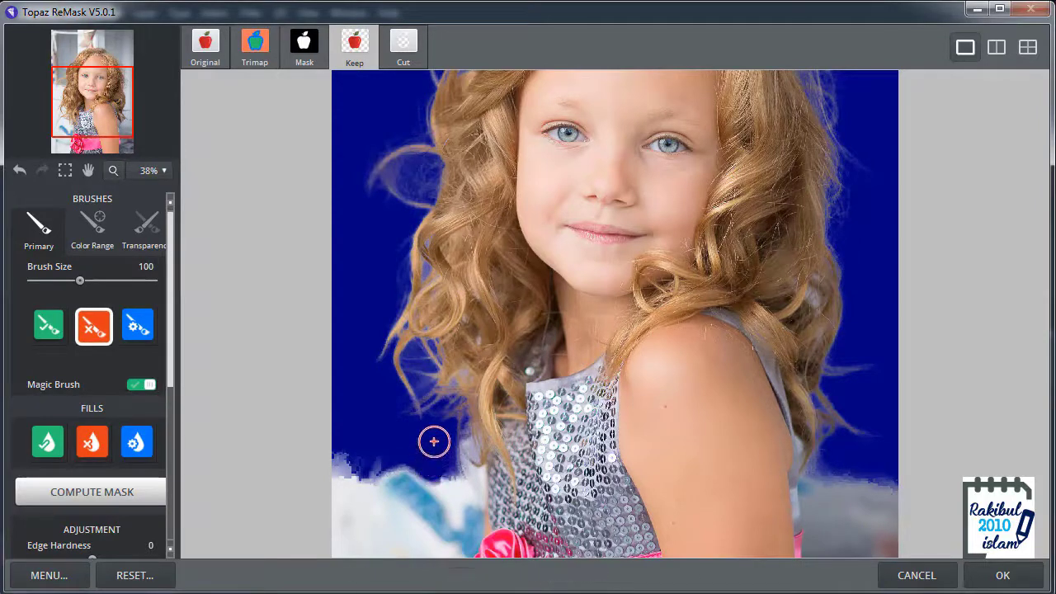
Shrink the brush to 30 and cut leftover background along the left hair edge and loop.
key(bracketleft)
key(bracketleft)
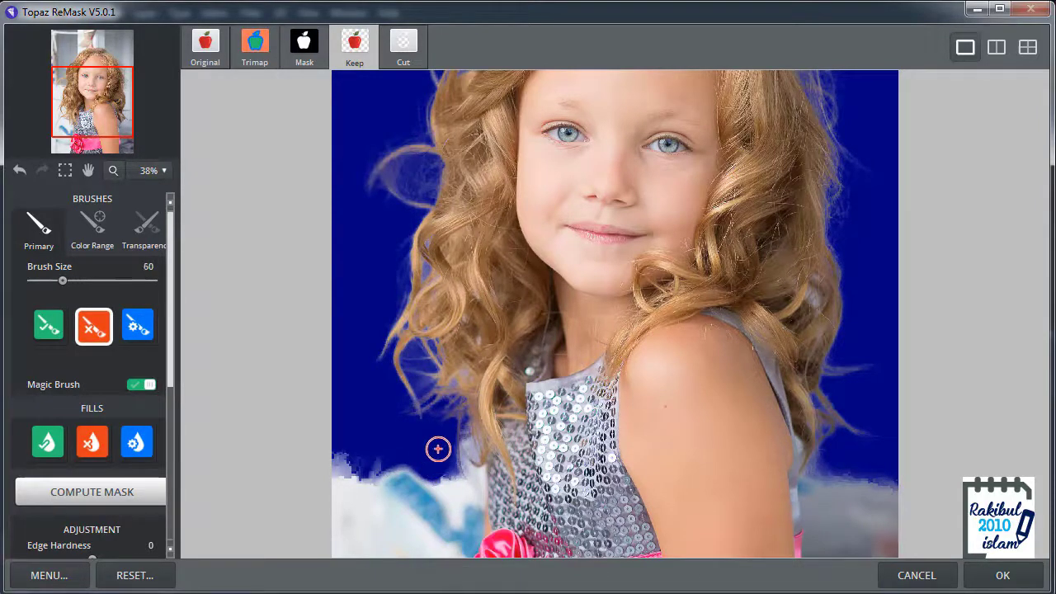
key(bracketleft)
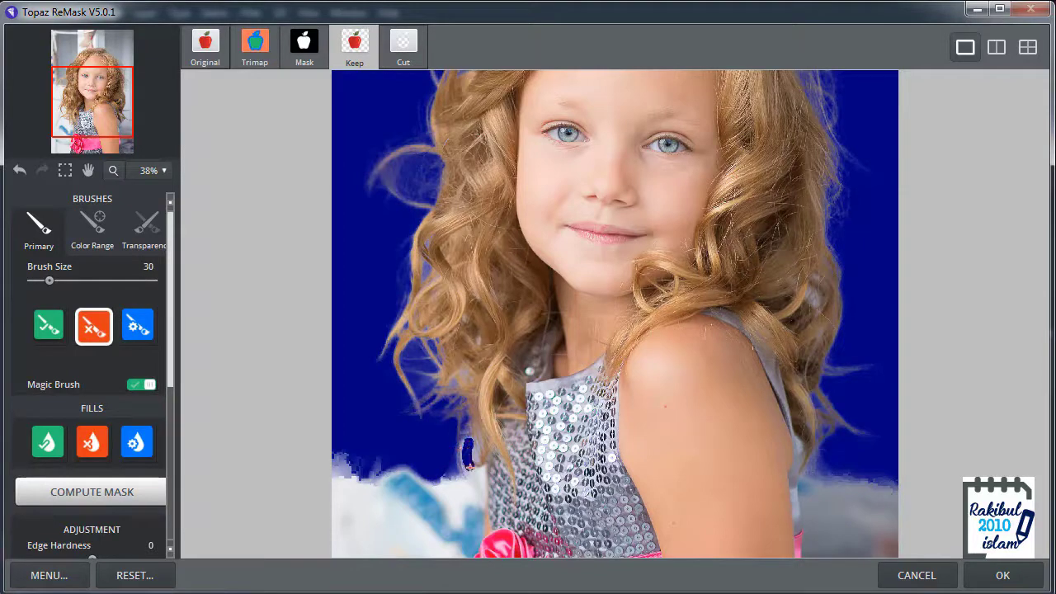
drag(470, 466, 475, 480)
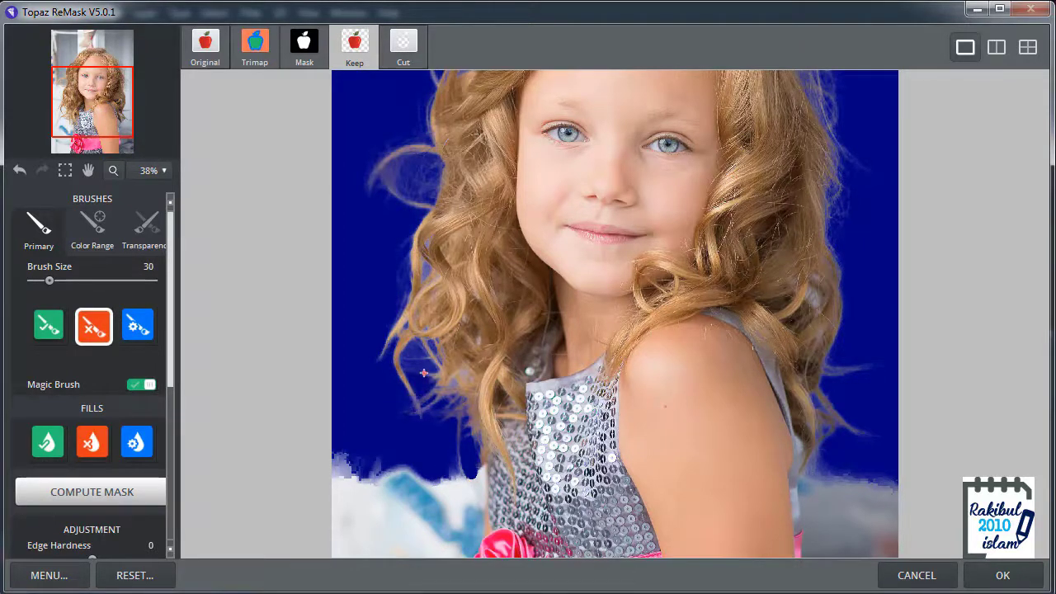
drag(393, 319, 405, 283)
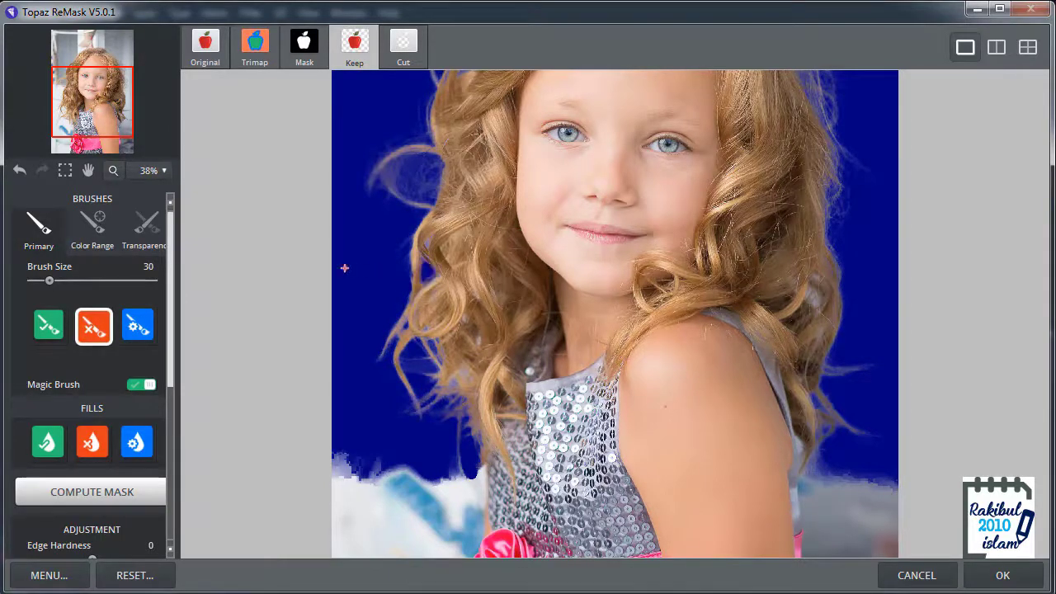
drag(356, 226, 365, 341)
mouse_move(411, 311)
mouse_down()
mouse_move(431, 297)
mouse_move(427, 311)
mouse_move(400, 305)
mouse_up()
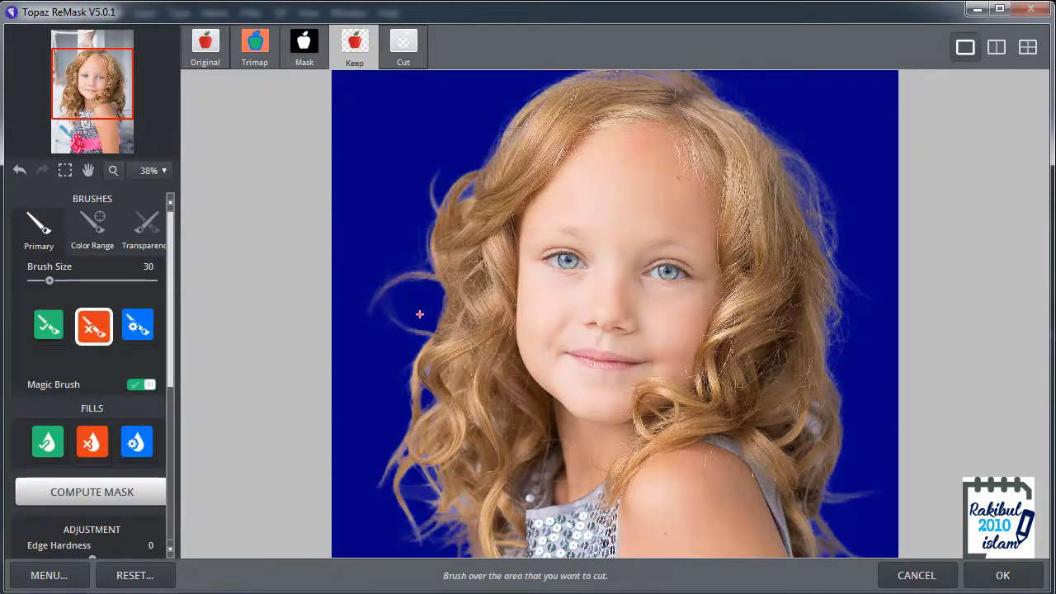
Undo the hair-loop cut, repaint it, and shrink the brush to 25.
click(19, 169)
drag(422, 301, 418, 311)
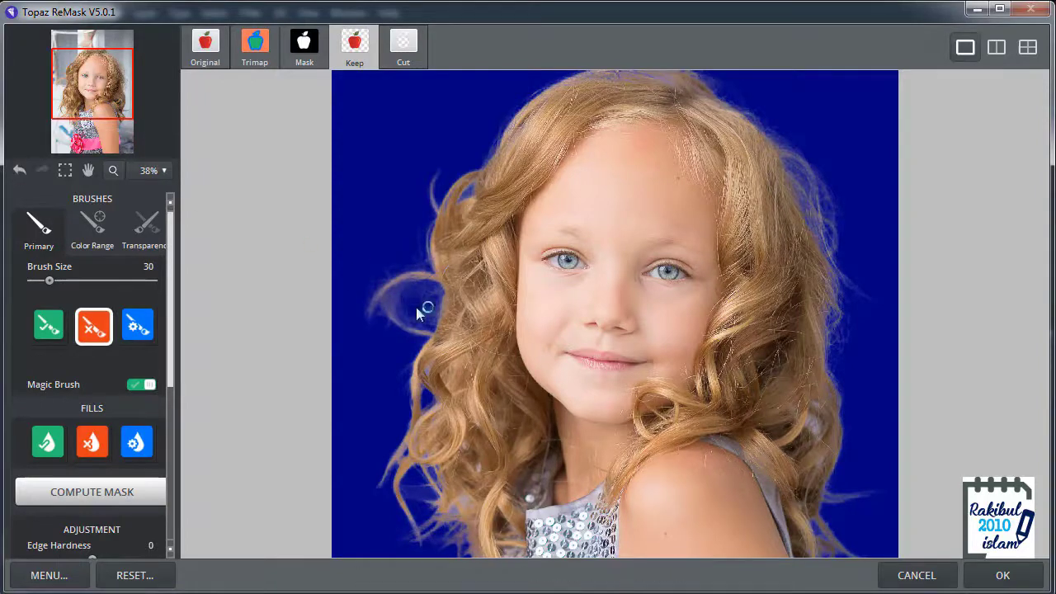
key(ctrl+z)
key(bracketleft)
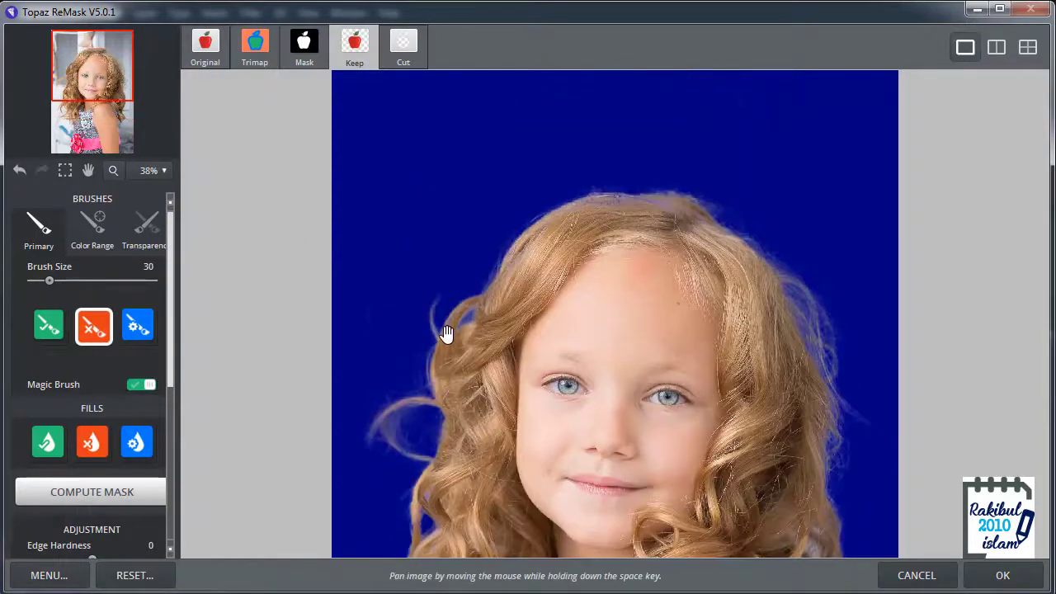
Cut the blue background inside the hair loop and between strands, then zoom out.
scroll(443, 332, up, 3)
click(465, 316)
scroll(695, 238, down, 2)
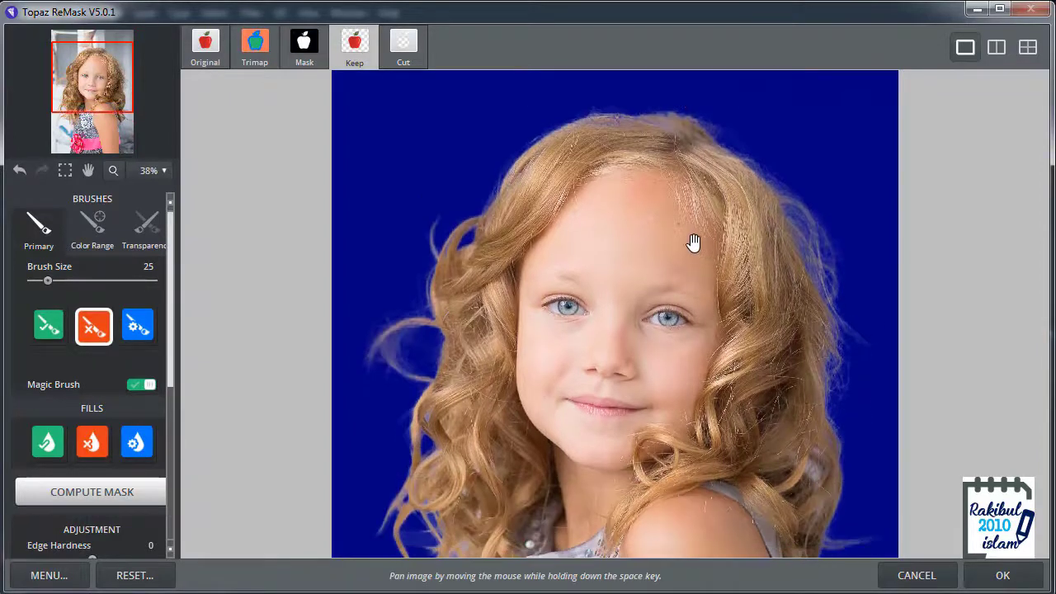
scroll(865, 327, down, 2)
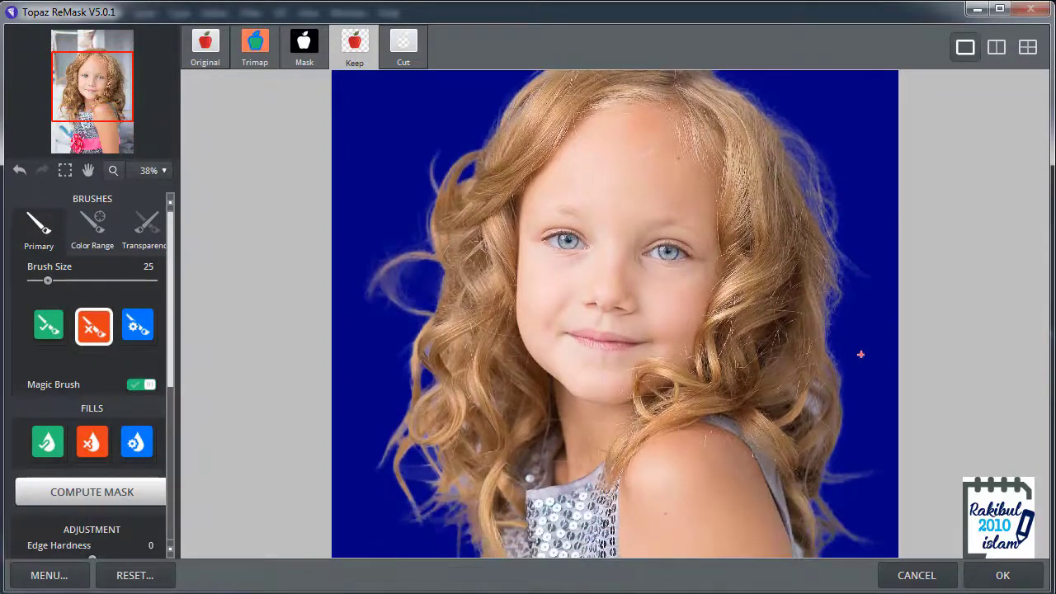
scroll(853, 333, down, 2)
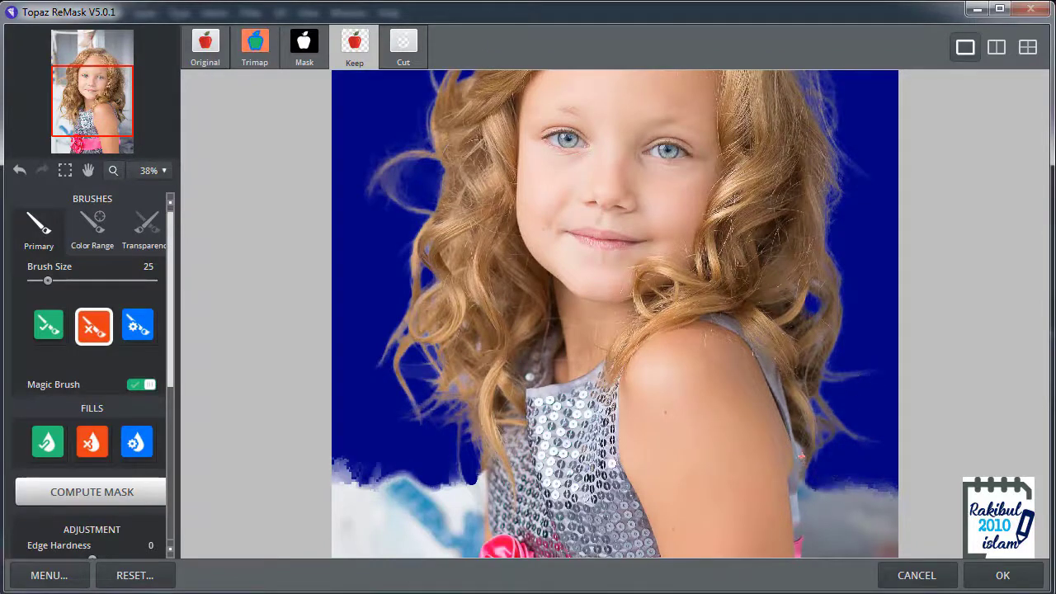
scroll(859, 274, up, 2)
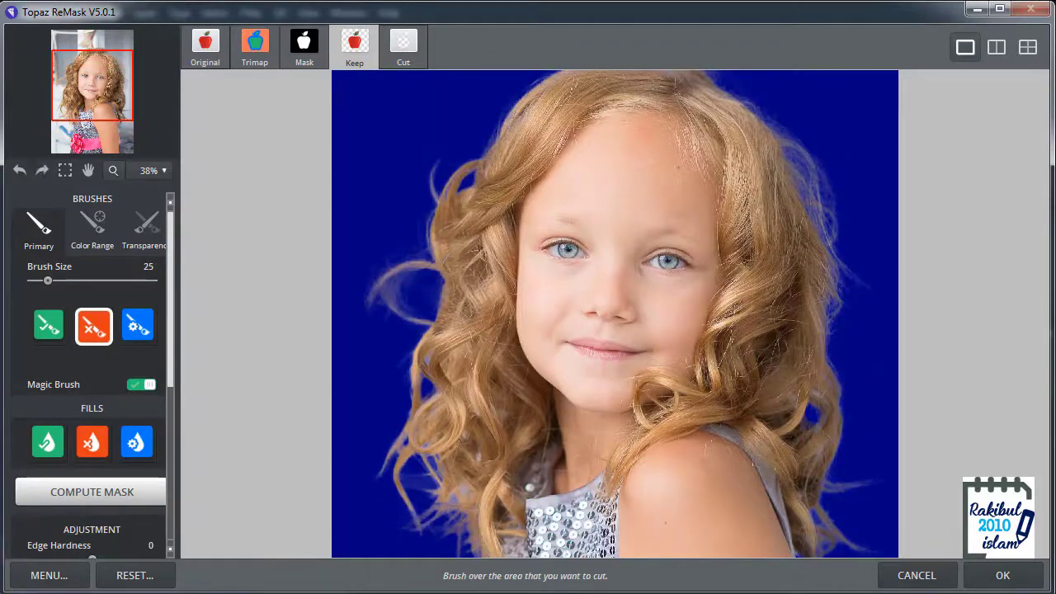
drag(463, 491, 459, 511)
click(456, 500)
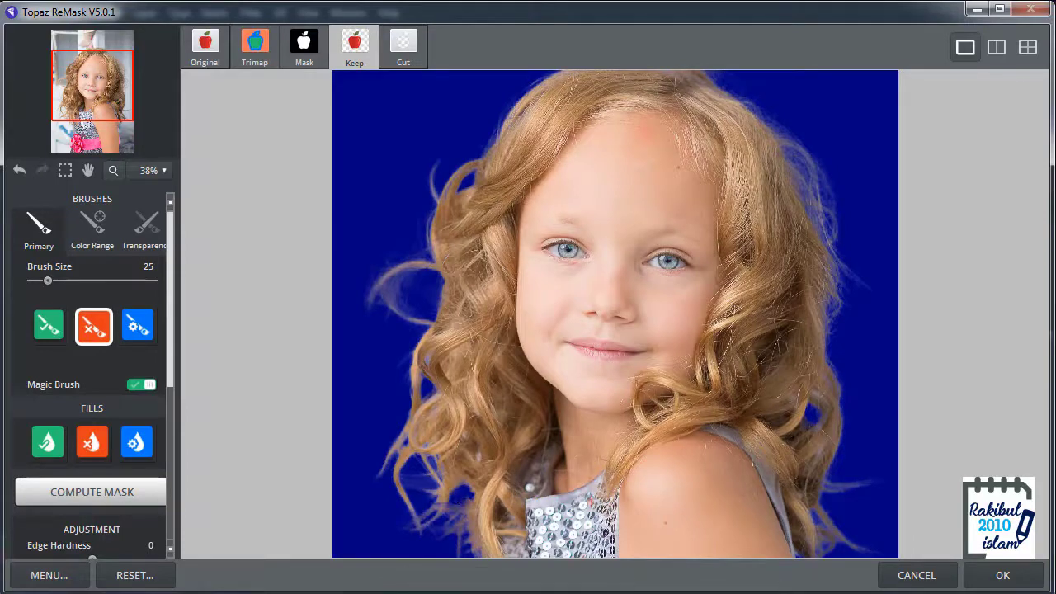
scroll(776, 282, down, 1)
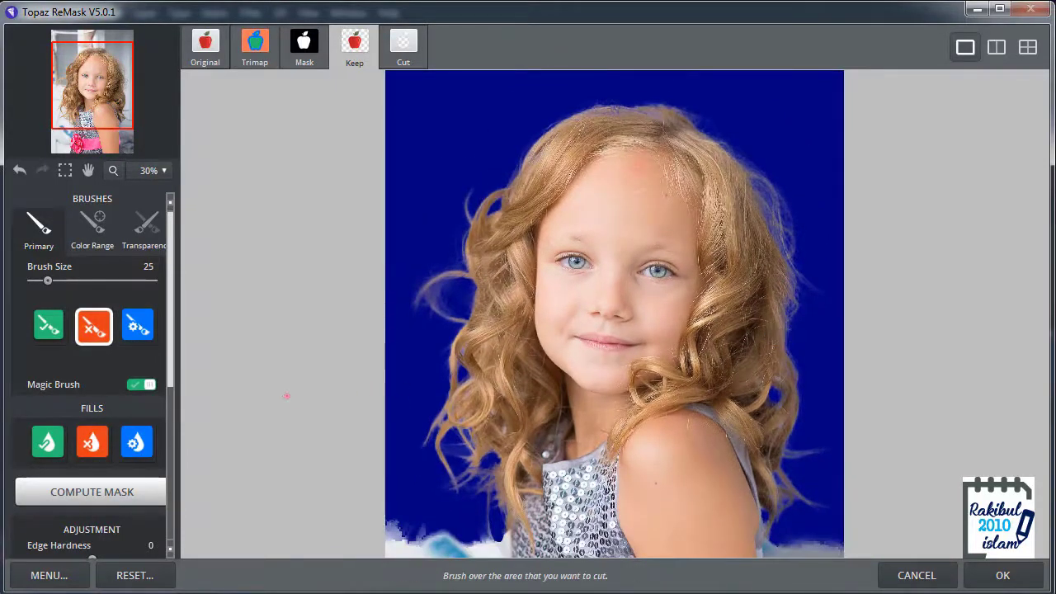
Drag the Color section's Foreground Recovery slider up to 82.
drag(170, 351, 175, 468)
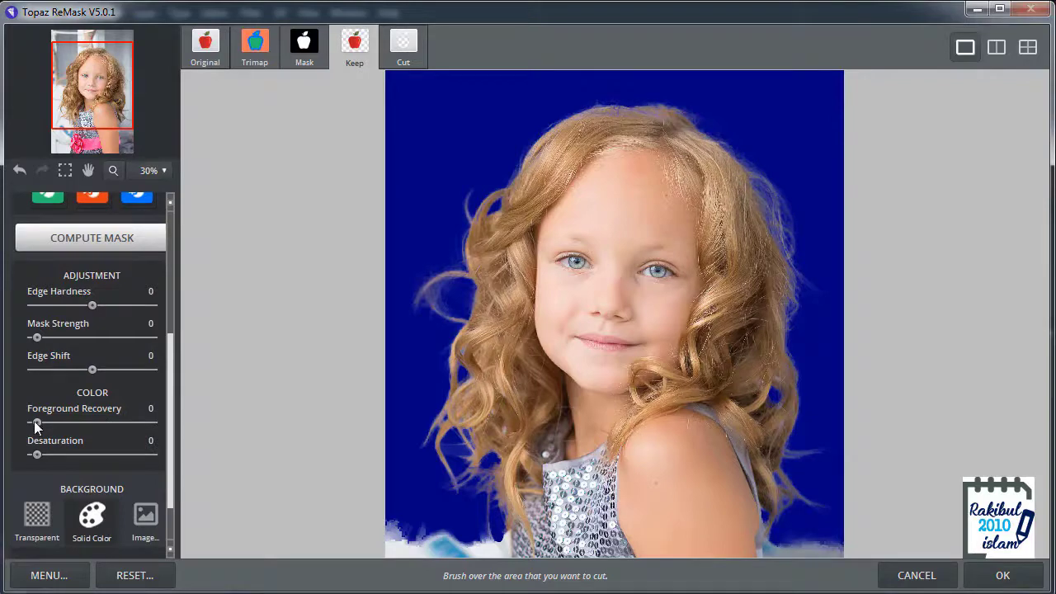
drag(34, 421, 118, 422)
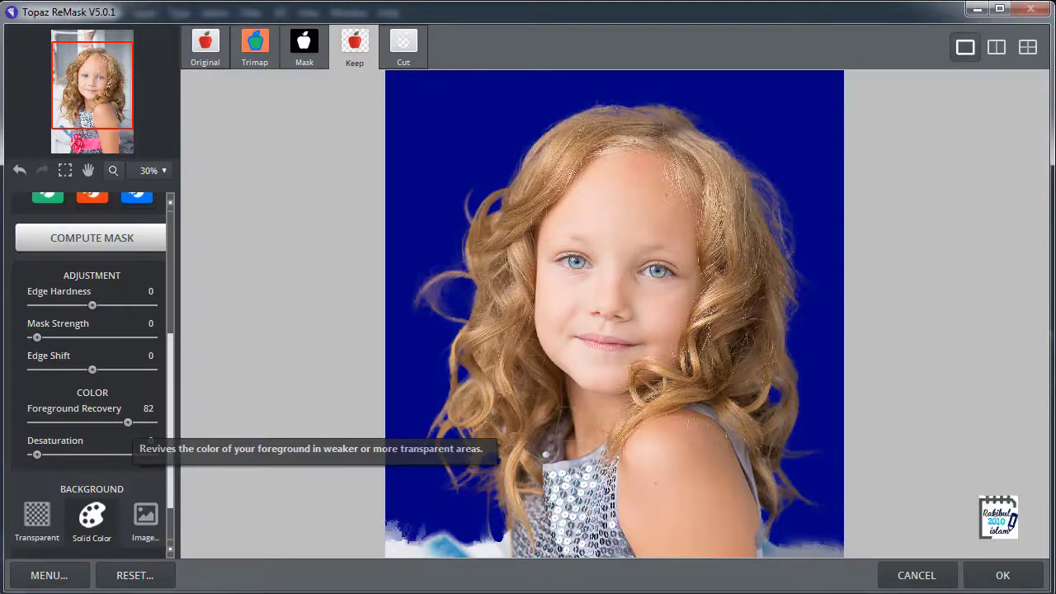
Zoom to 57% on the top hairline and bring the brush tools back into the panel.
scroll(711, 310, up, 3)
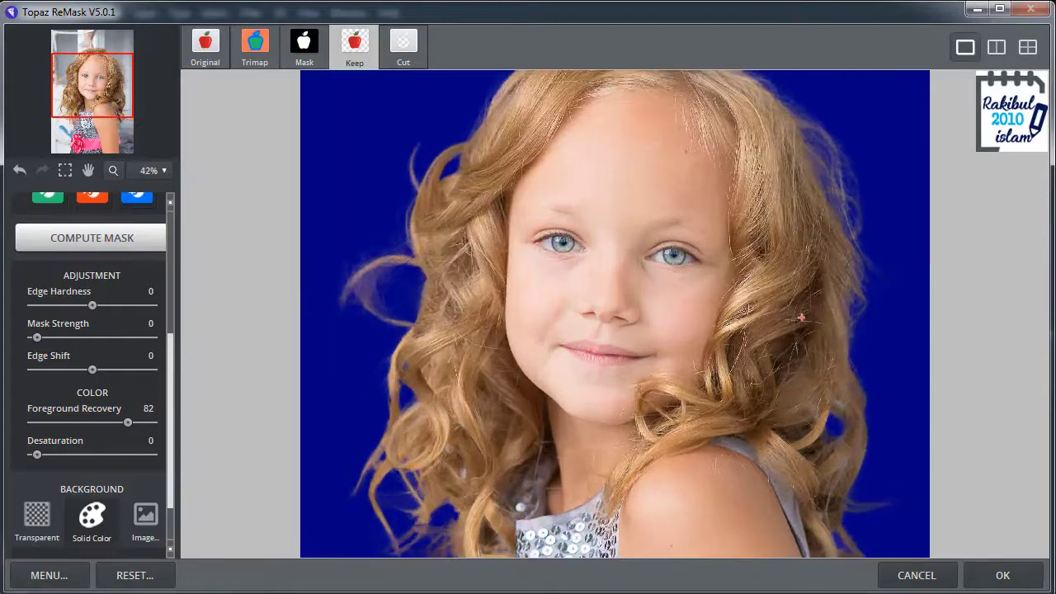
key(space)
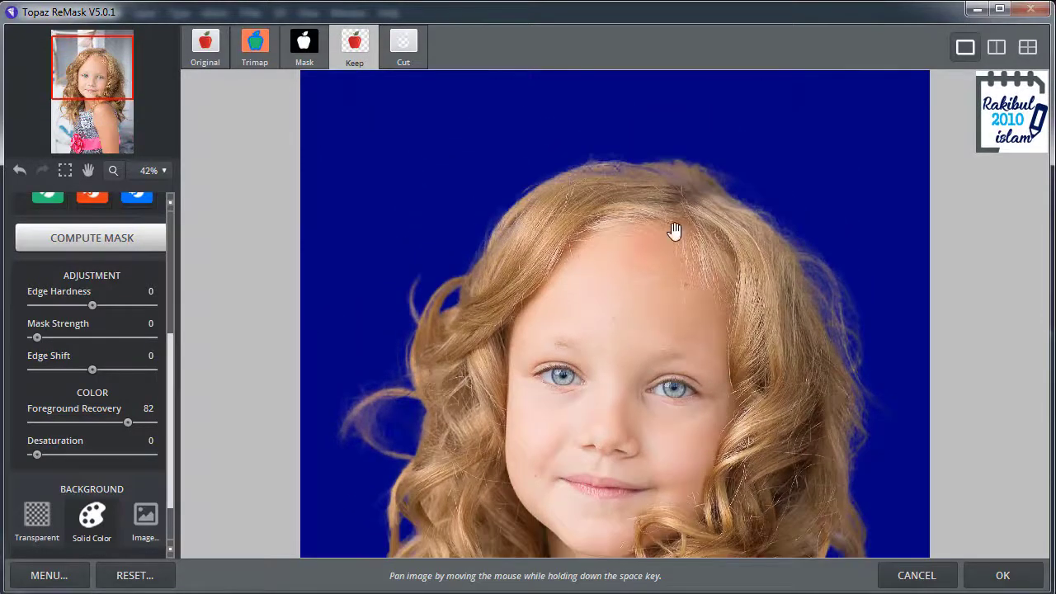
scroll(686, 162, up, 2)
scroll(685, 162, up, 1)
key(space)
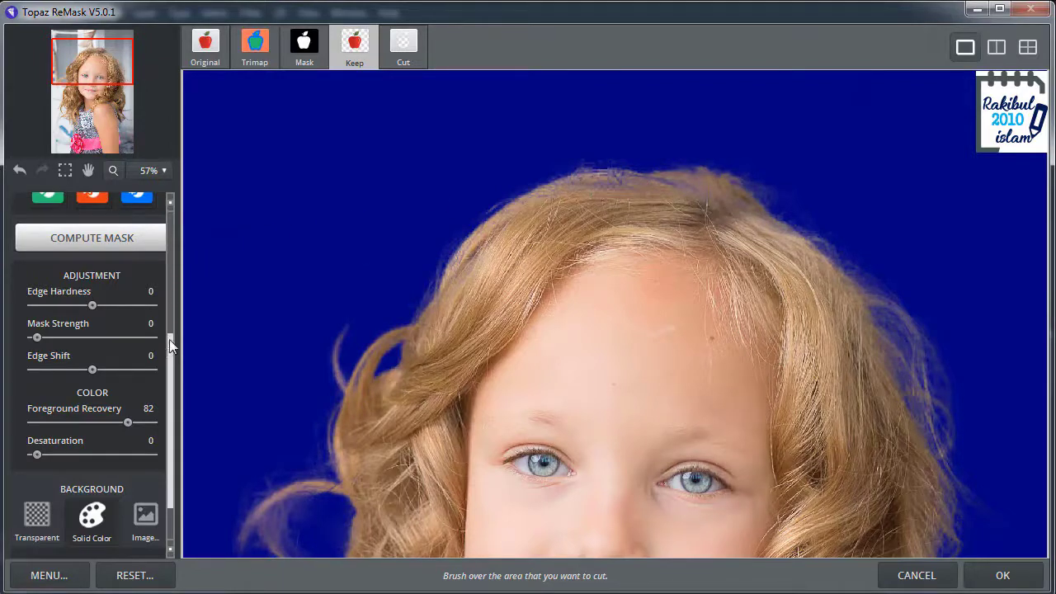
drag(169, 339, 171, 226)
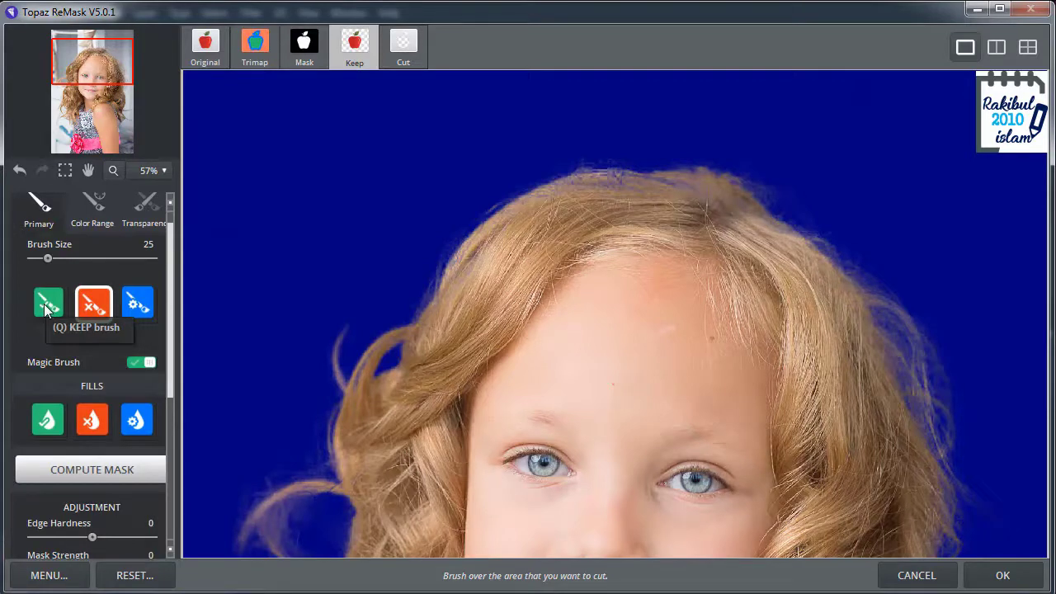
Mark the top hairline with the Keep brush and reduce the brush size to 15.
click(47, 307)
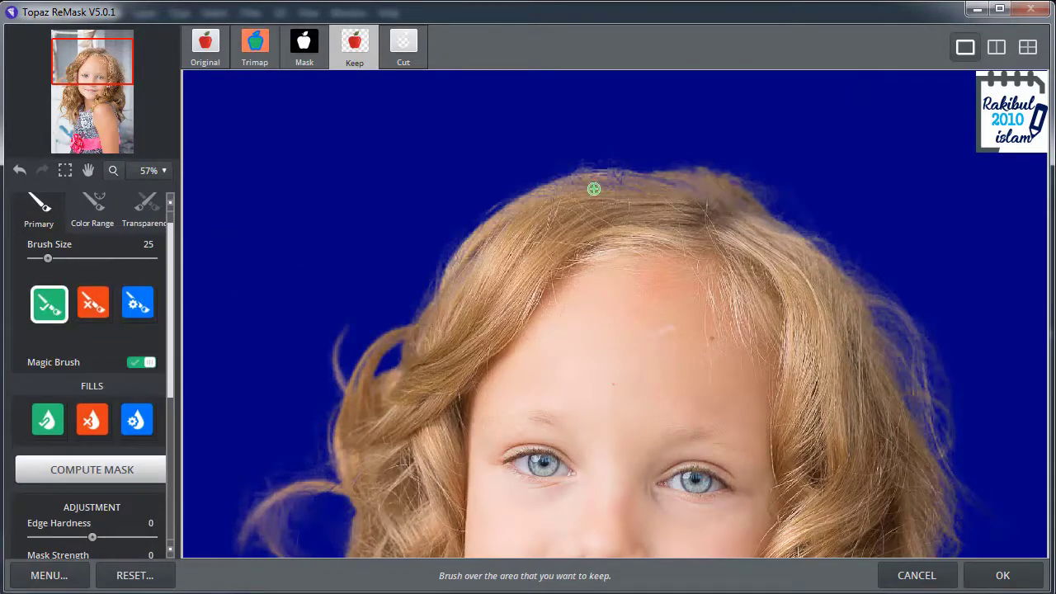
mouse_move(581, 188)
mouse_down()
mouse_move(593, 179)
mouse_move(653, 187)
mouse_up()
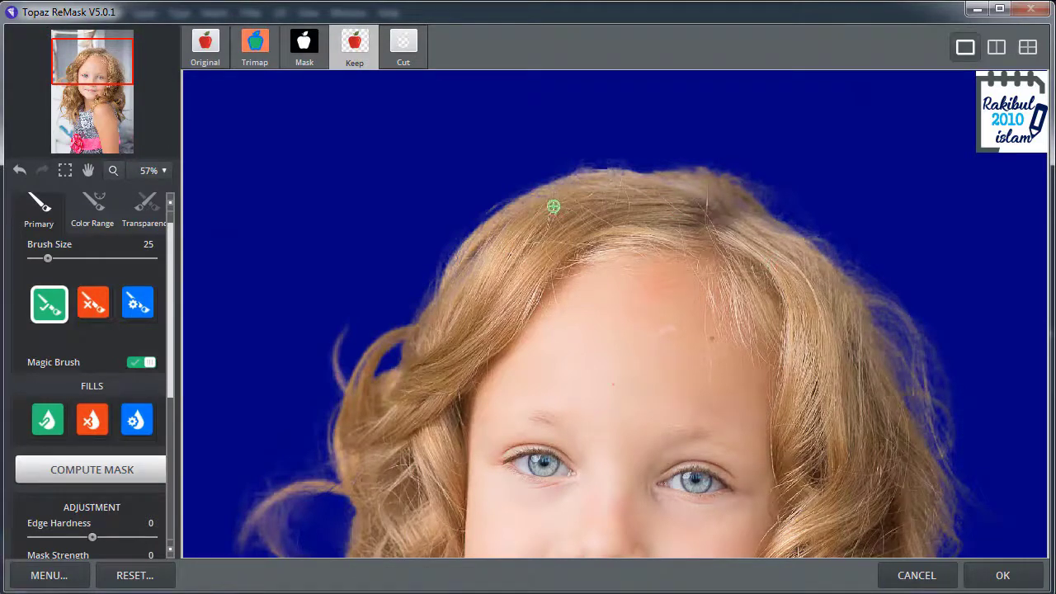
key(space)
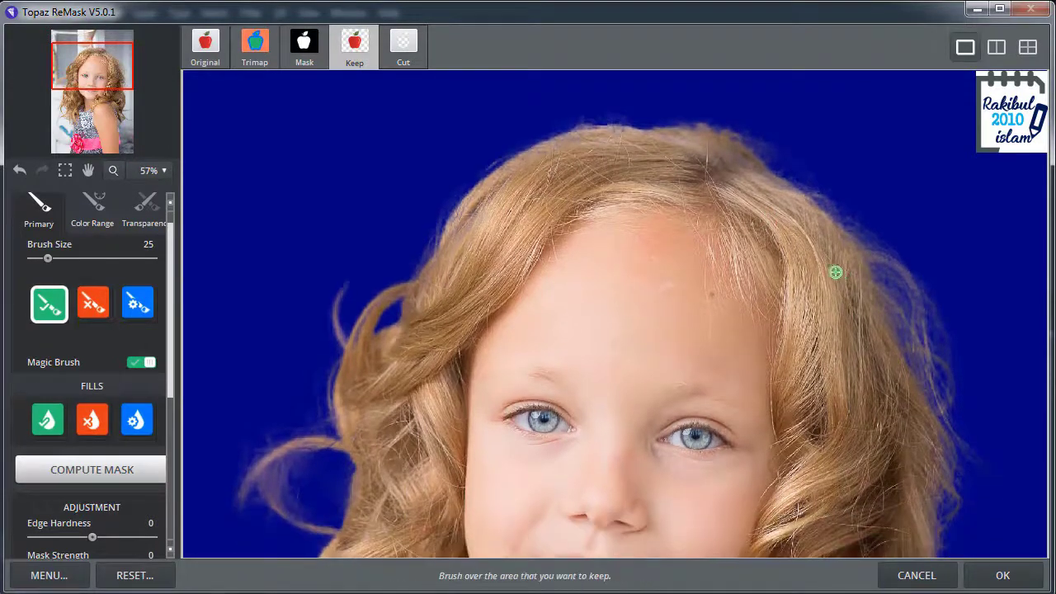
key(space)
key(space)
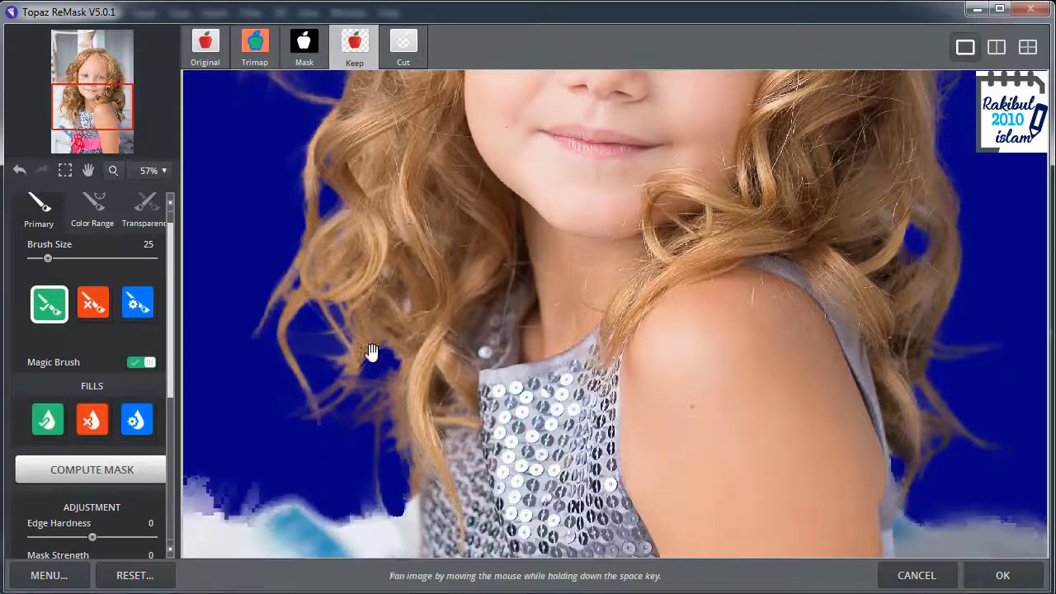
key(bracketleft)
key(bracketleft)
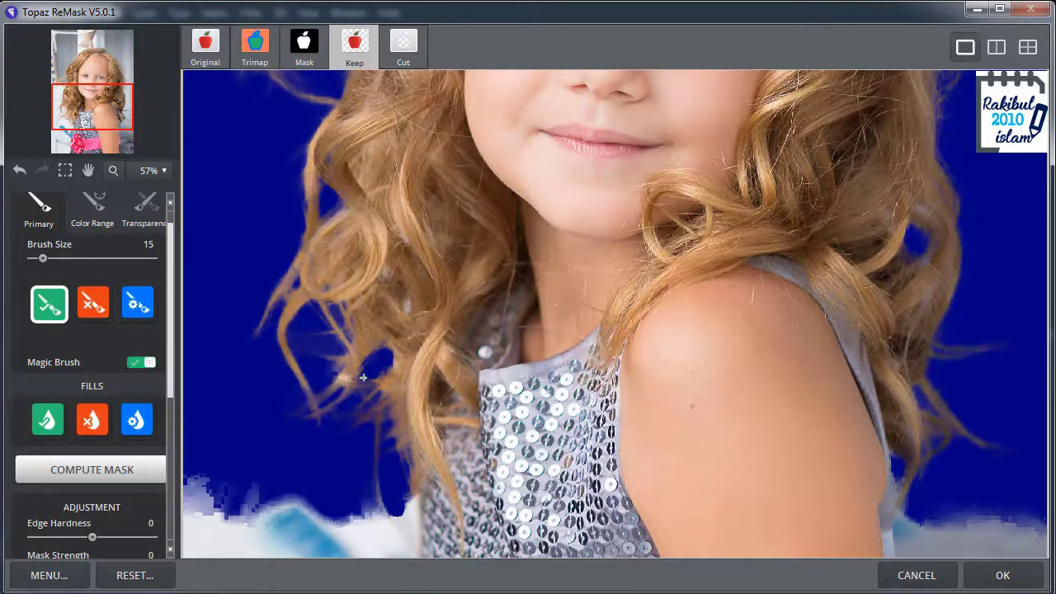
Undo the last stroke, reframe on the chin and chest, and select the Cut brush.
key(space)
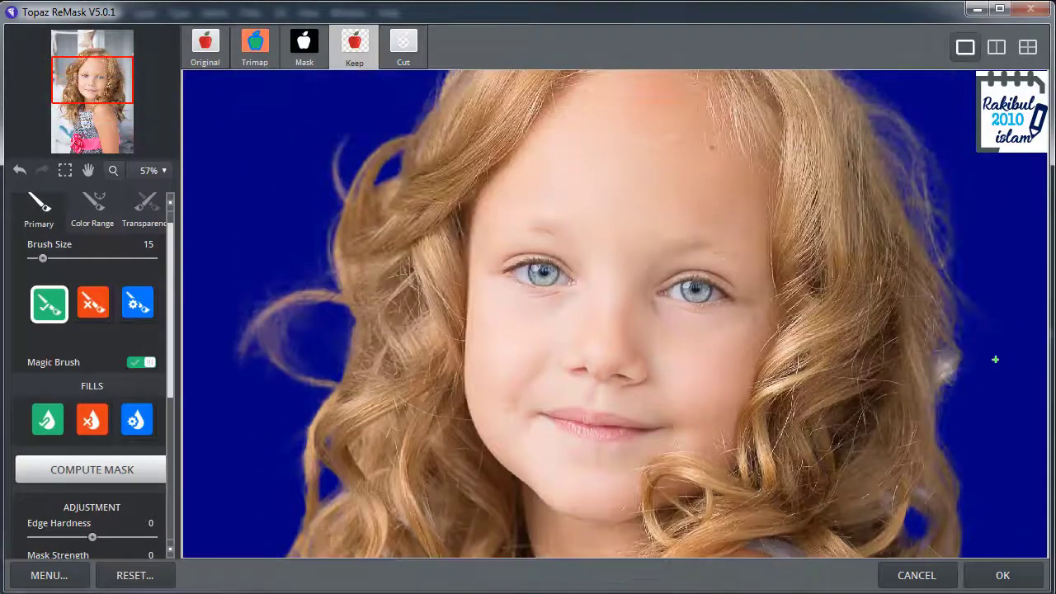
key(ctrl+z)
scroll(978, 362, up, 2)
key(ctrl+minus)
key(ctrl+minus)
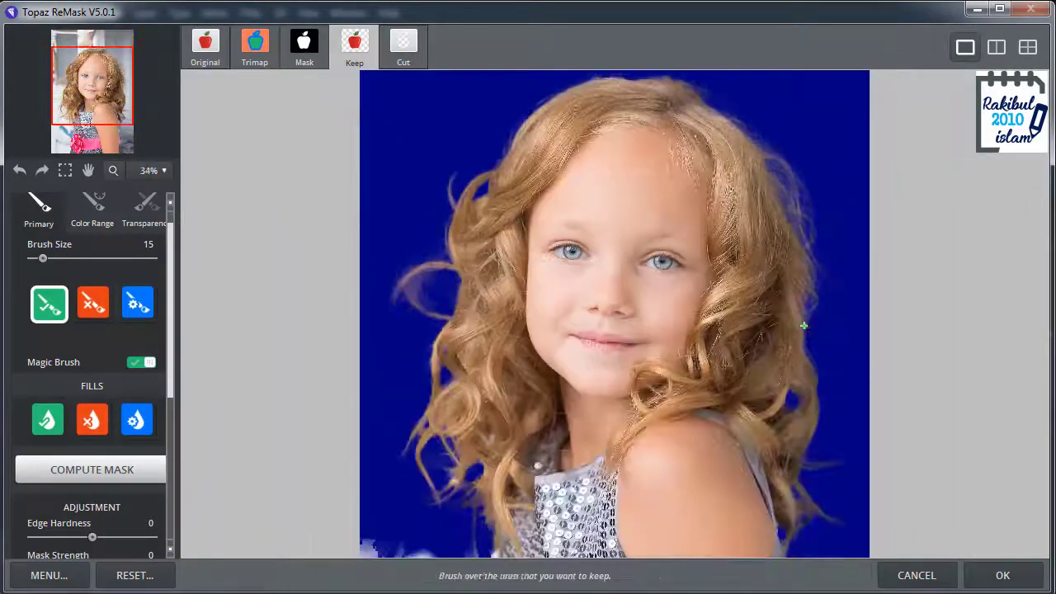
key(ctrl+minus)
key(ctrl+plus)
key(ctrl+plus)
key(ctrl+plus)
key(space)
click(91, 303)
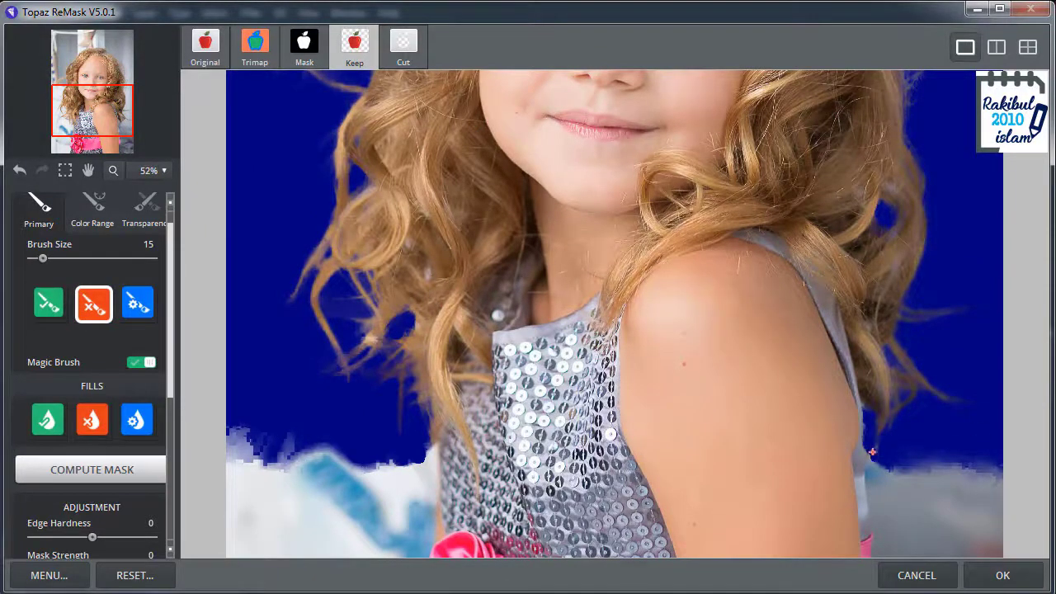
key(ctrl+minus)
key(ctrl+minus)
key(ctrl+minus)
key(ctrl+minus)
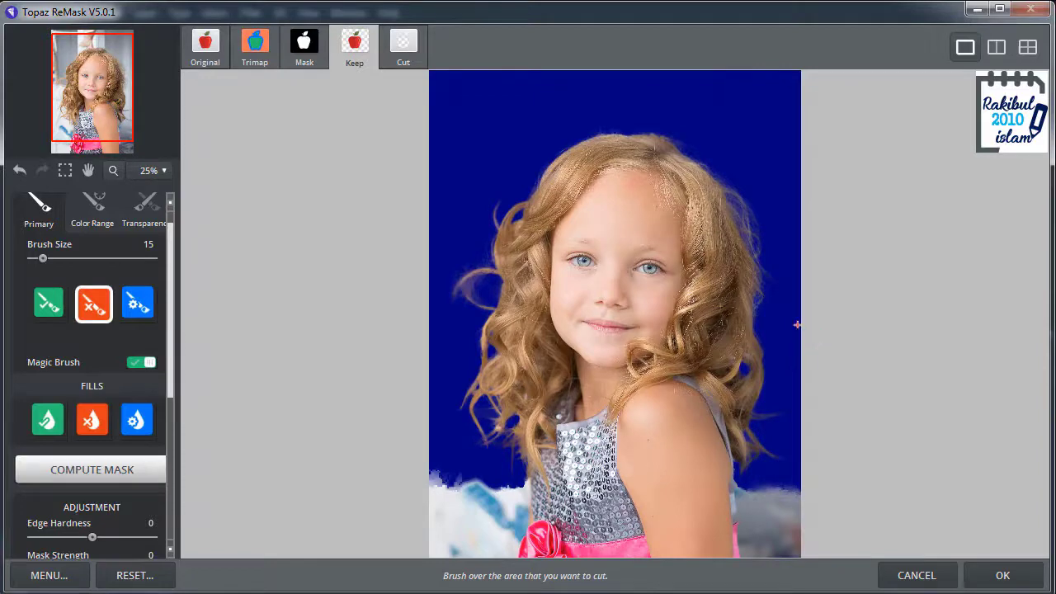
Apply the ReMask cutout and hide the original Background layer.
click(996, 575)
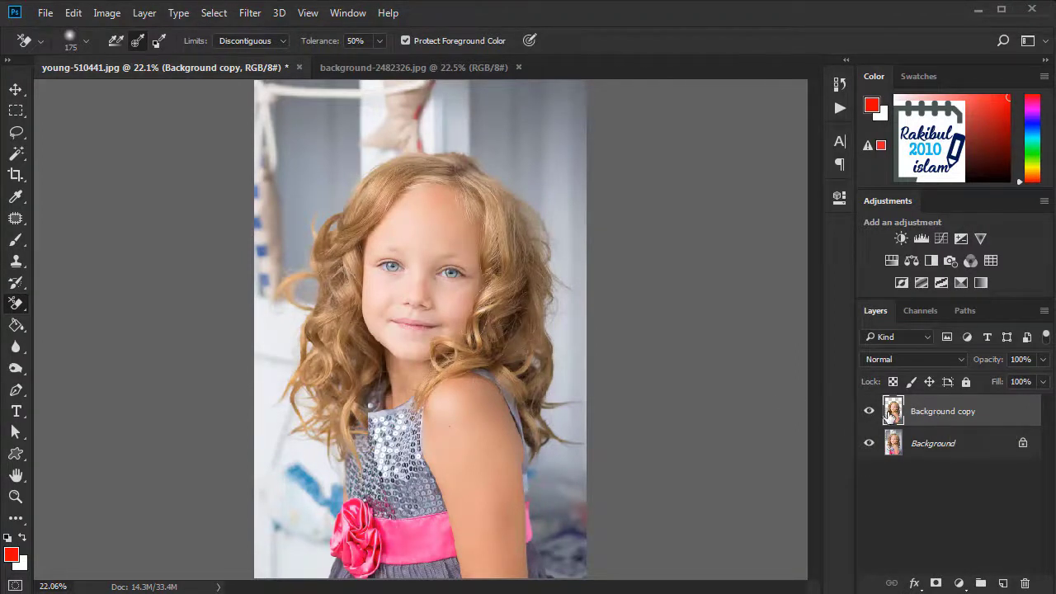
click(867, 446)
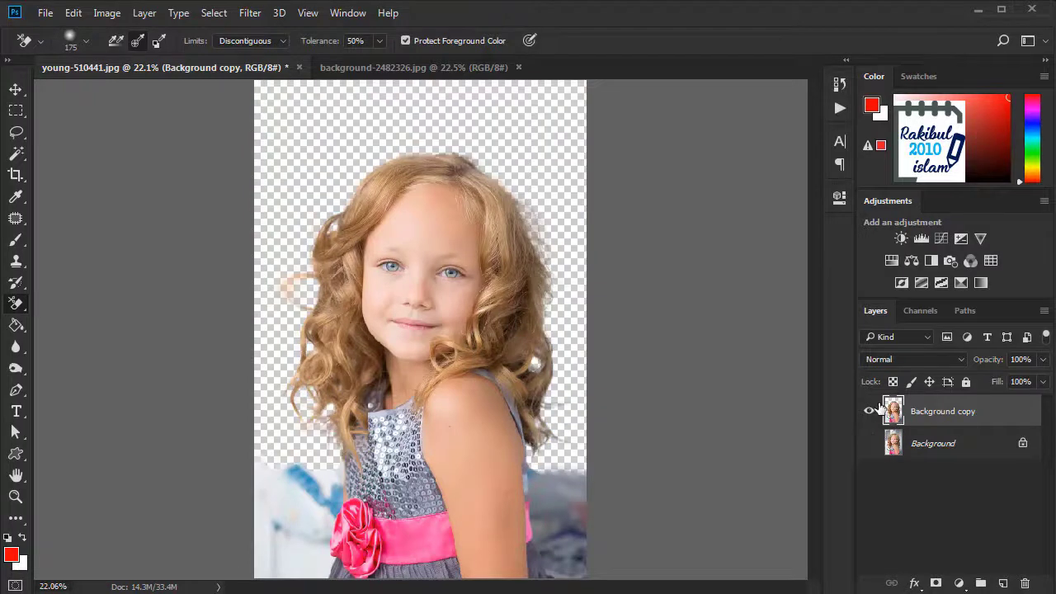
click(869, 411)
click(869, 411)
Zoom in on the lower dress and select the Pen tool.
scroll(370, 473, up, 2)
scroll(369, 473, up, 2)
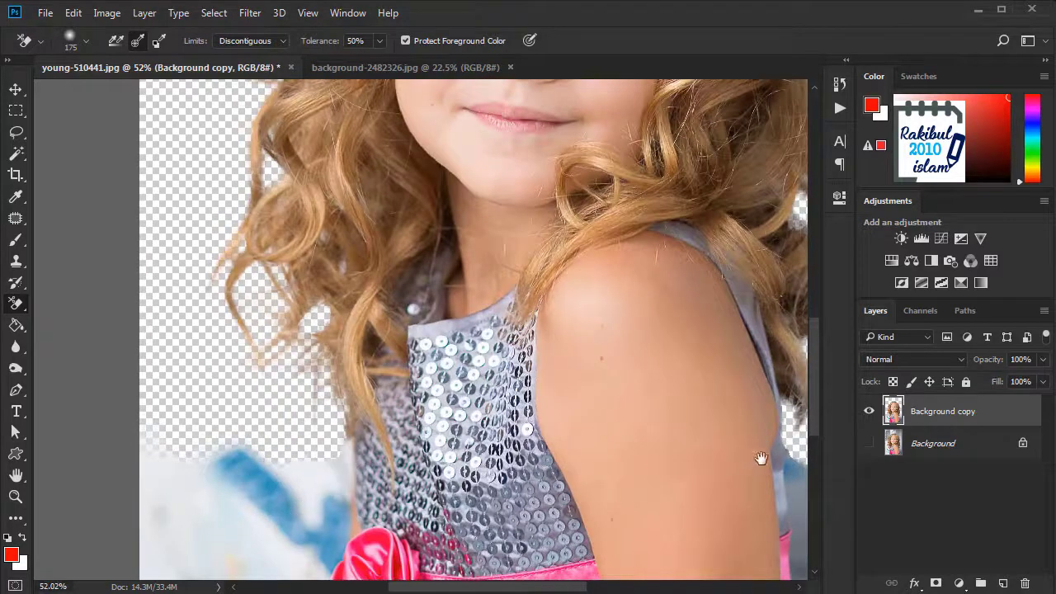
drag(784, 471, 702, 310)
scroll(701, 310, down, 2)
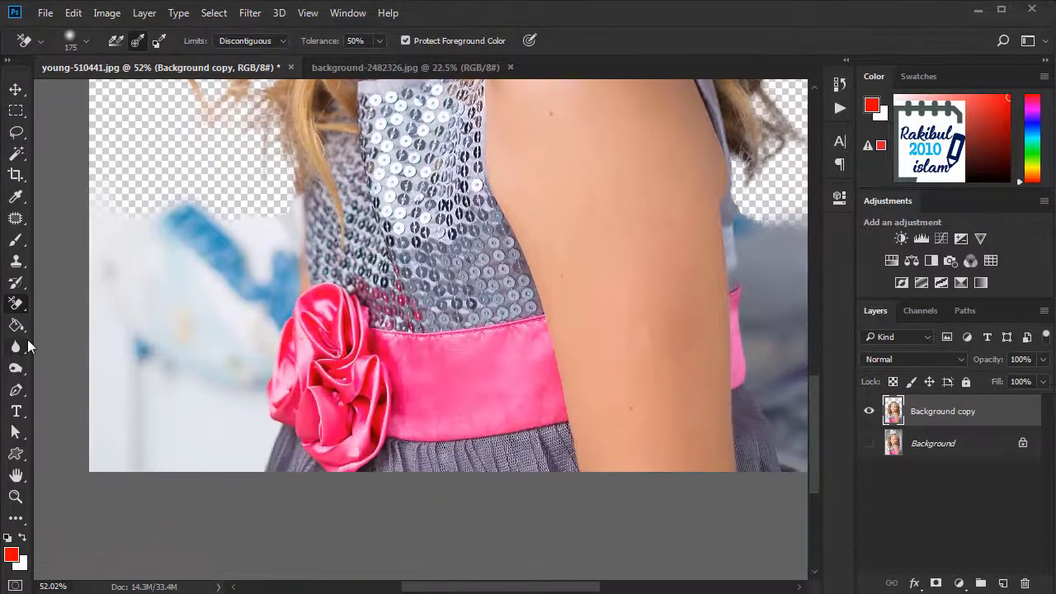
click(16, 390)
scroll(163, 476, up, 2)
Start a Pen path tracing up the rose's edge and along the dress edge.
scroll(372, 462, up, 2)
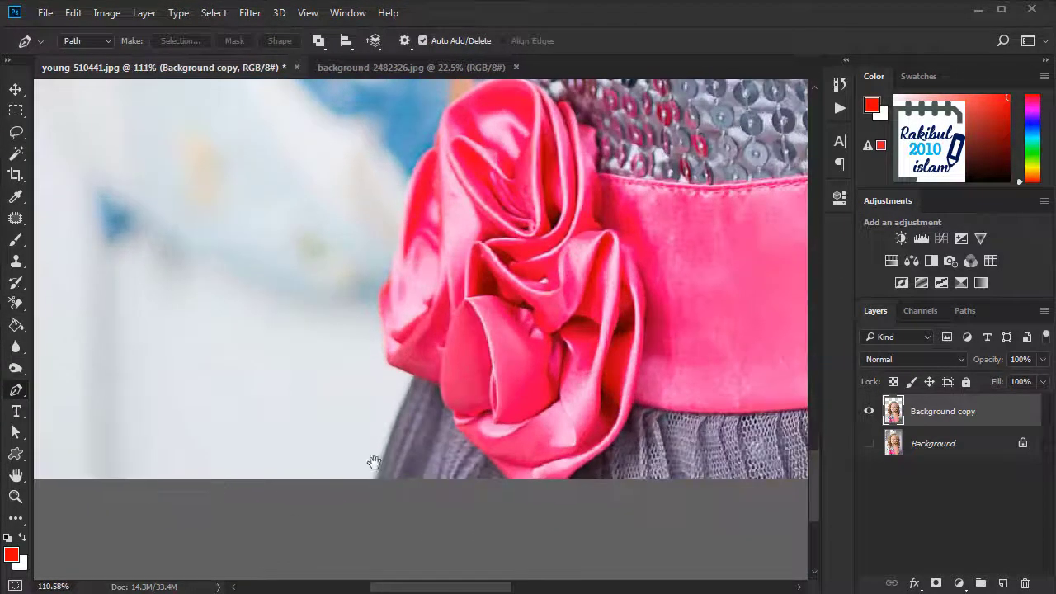
click(377, 531)
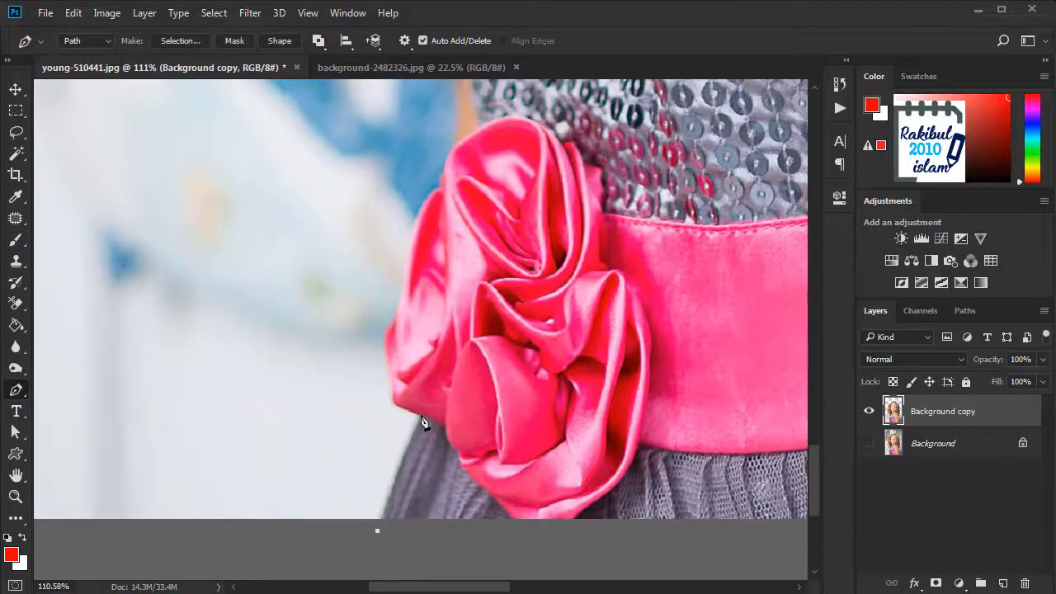
click(422, 413)
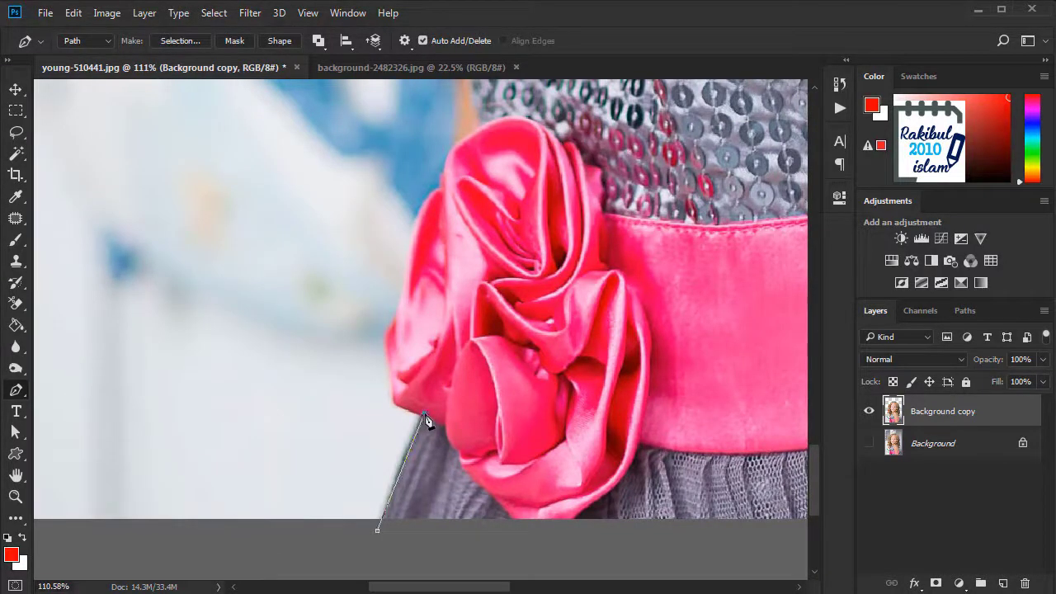
click(390, 373)
click(383, 331)
click(398, 312)
drag(415, 219, 438, 190)
drag(459, 148, 434, 451)
drag(435, 247, 413, 221)
scroll(415, 244, down, 5)
Close the path around the leftover background patch, select it and delete it.
click(310, 221)
click(205, 200)
click(158, 234)
click(140, 384)
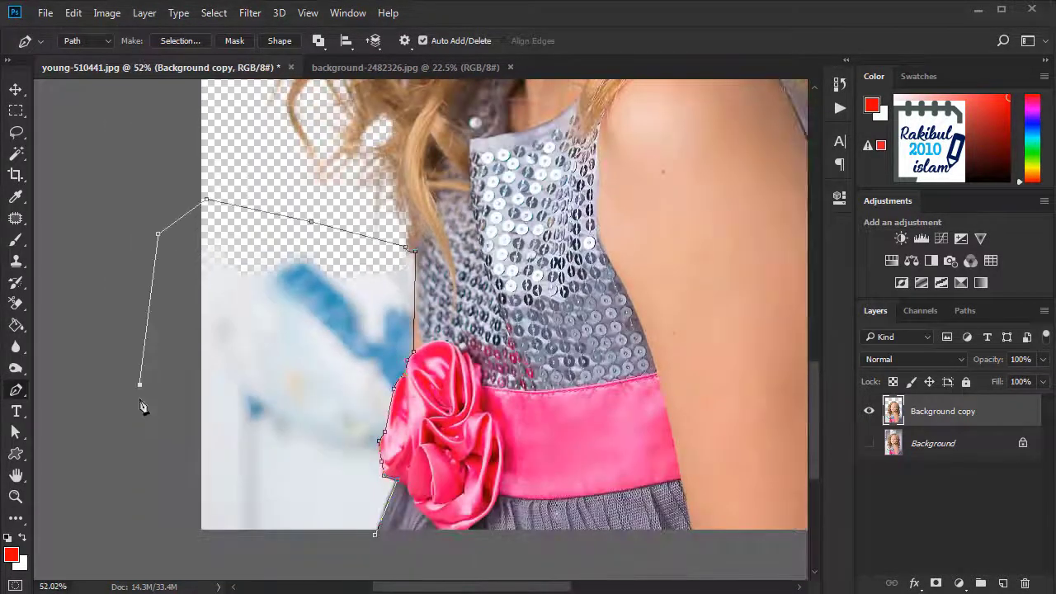
click(146, 520)
click(196, 547)
click(252, 546)
click(377, 535)
key(ctrl+Return)
key(Delete)
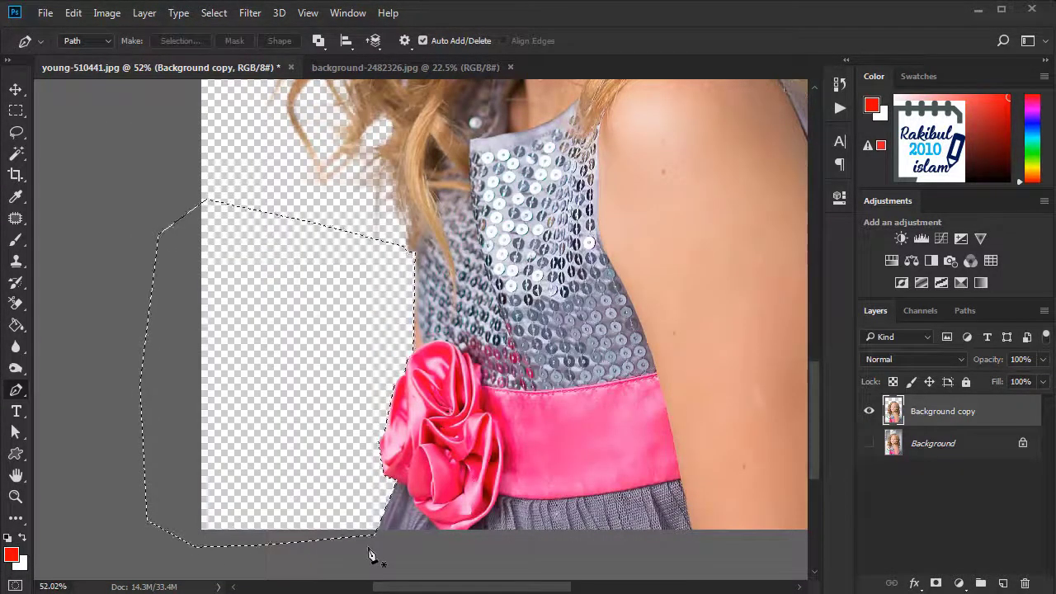
key(ctrl+d)
Trace a new Pen path from below the arm up the dress and arm edge.
scroll(316, 523, down, 2)
scroll(743, 495, up, 3)
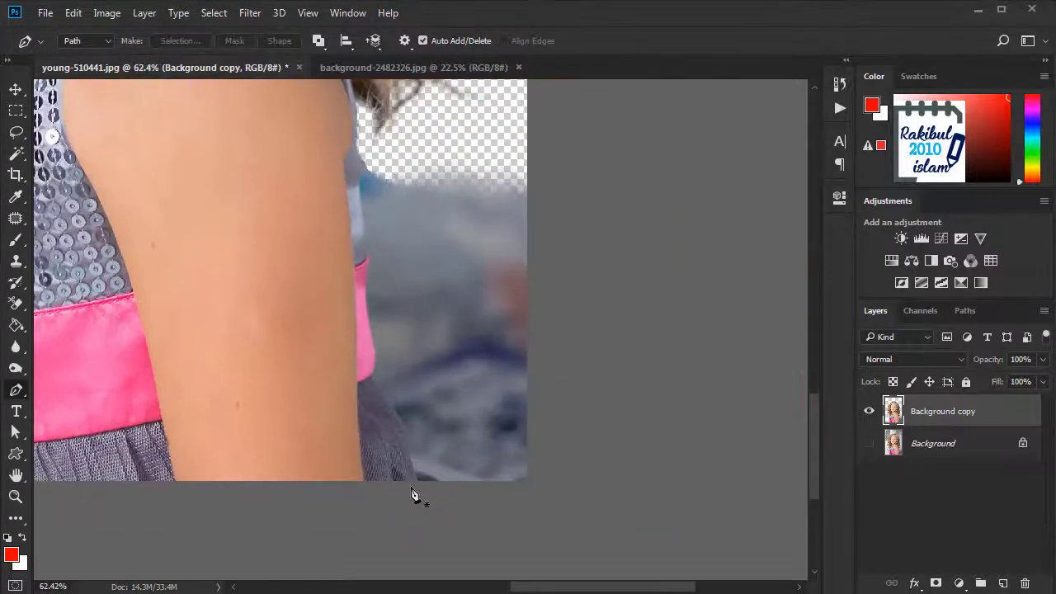
click(414, 483)
drag(384, 397, 371, 379)
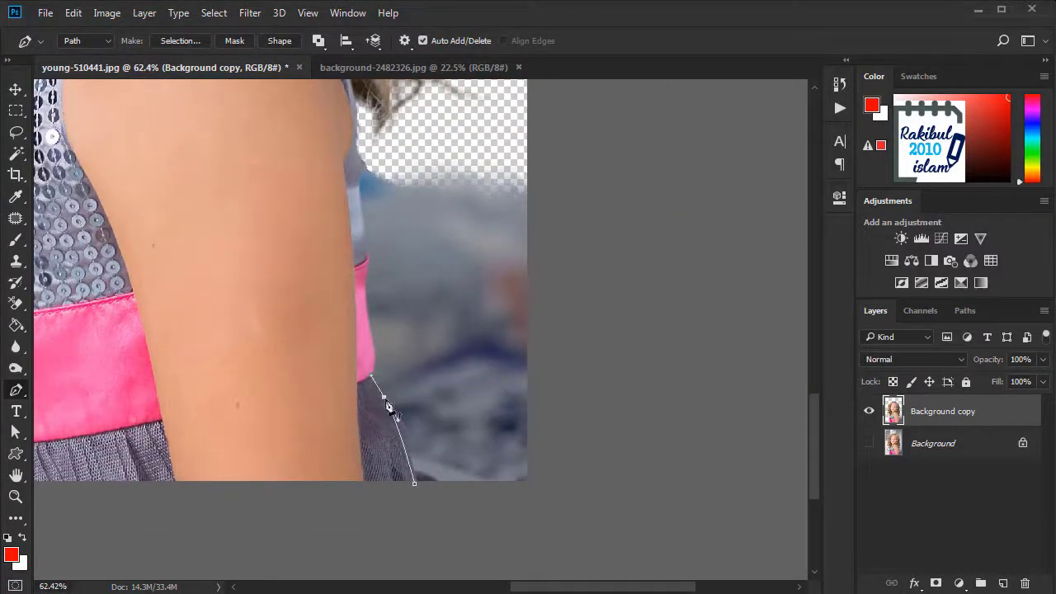
alt+click(385, 399)
click(358, 125)
click(374, 140)
Enclose the patch right of the arm, close the path and load it as a selection.
click(575, 122)
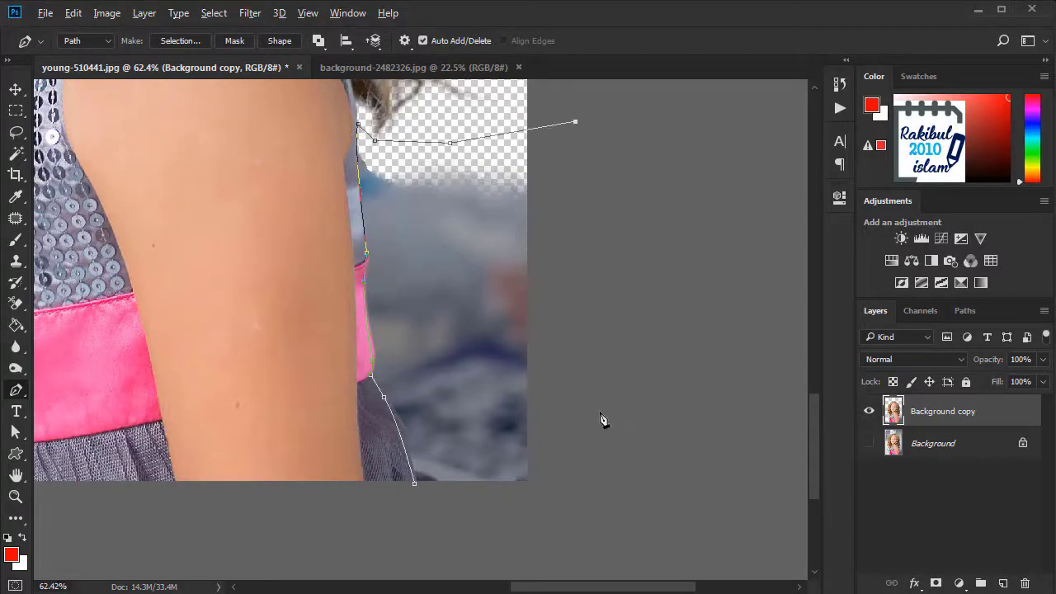
click(575, 457)
click(503, 517)
click(415, 483)
scroll(516, 456, down, 4)
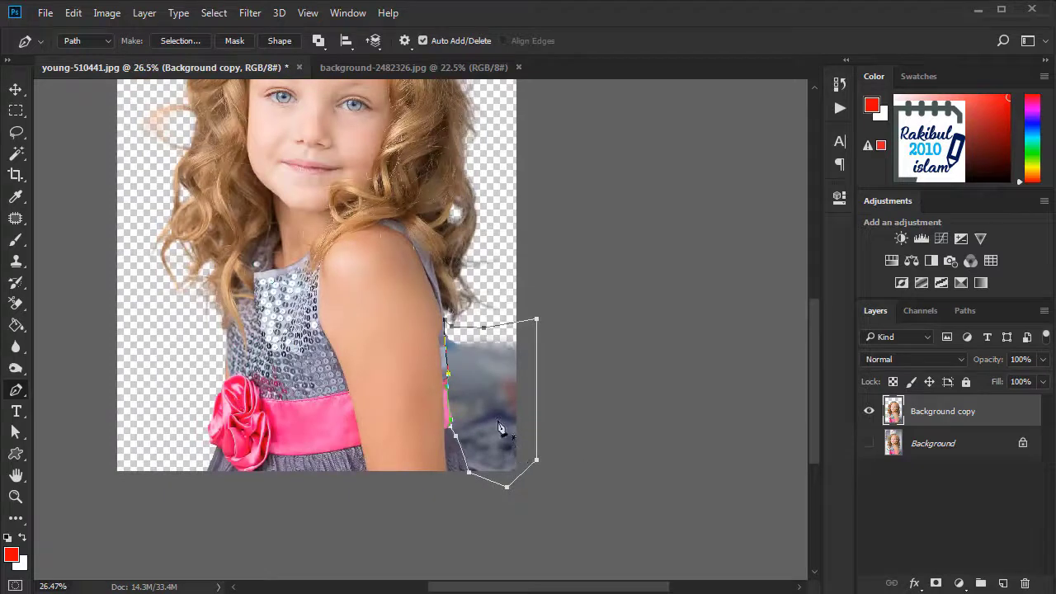
key(ctrl+Return)
scroll(550, 416, down, 1)
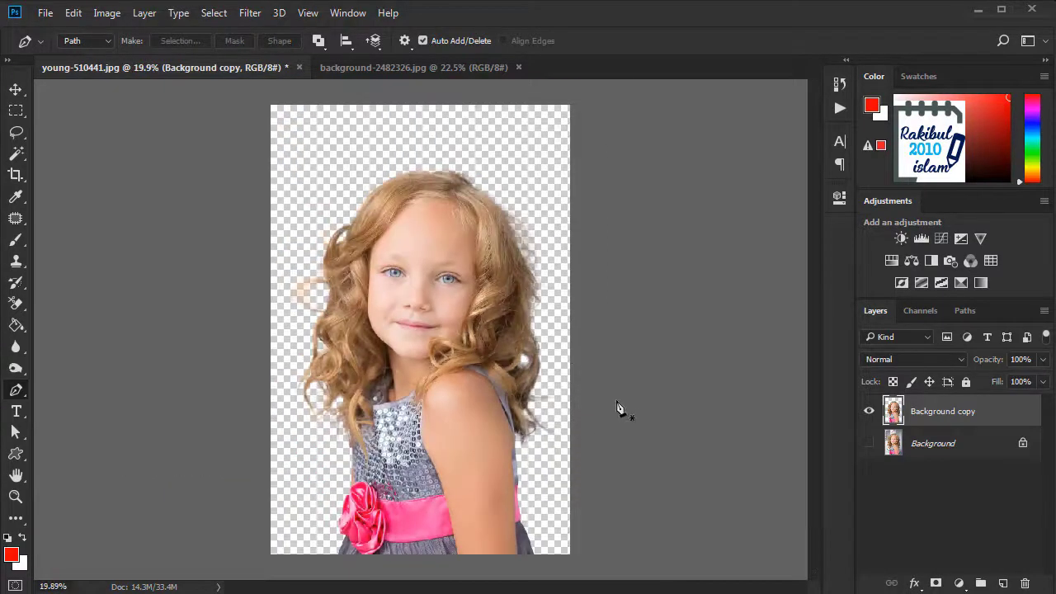
scroll(607, 474, up, 1)
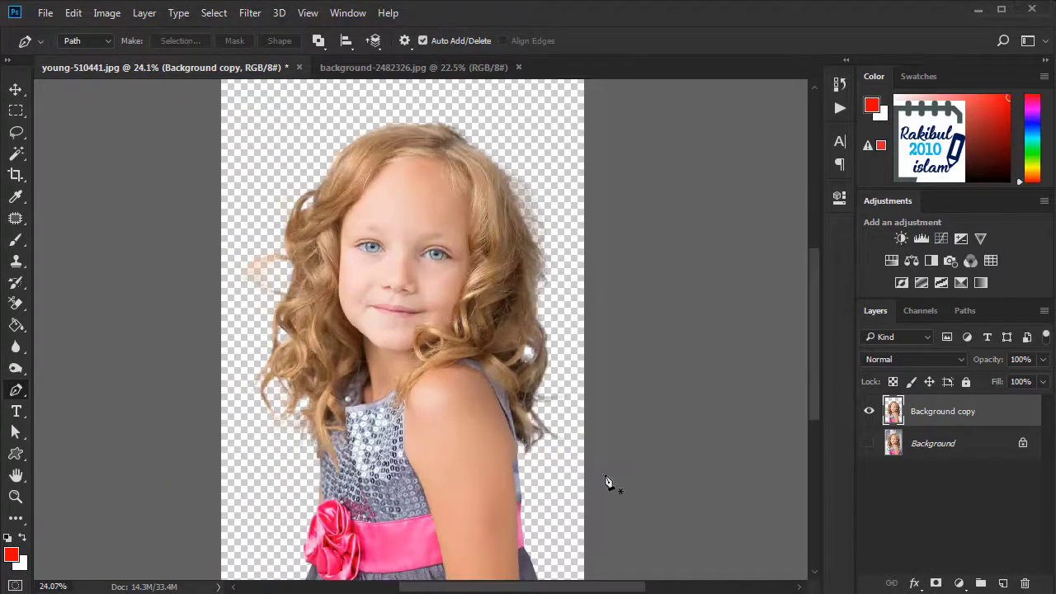
scroll(603, 484, down, 1)
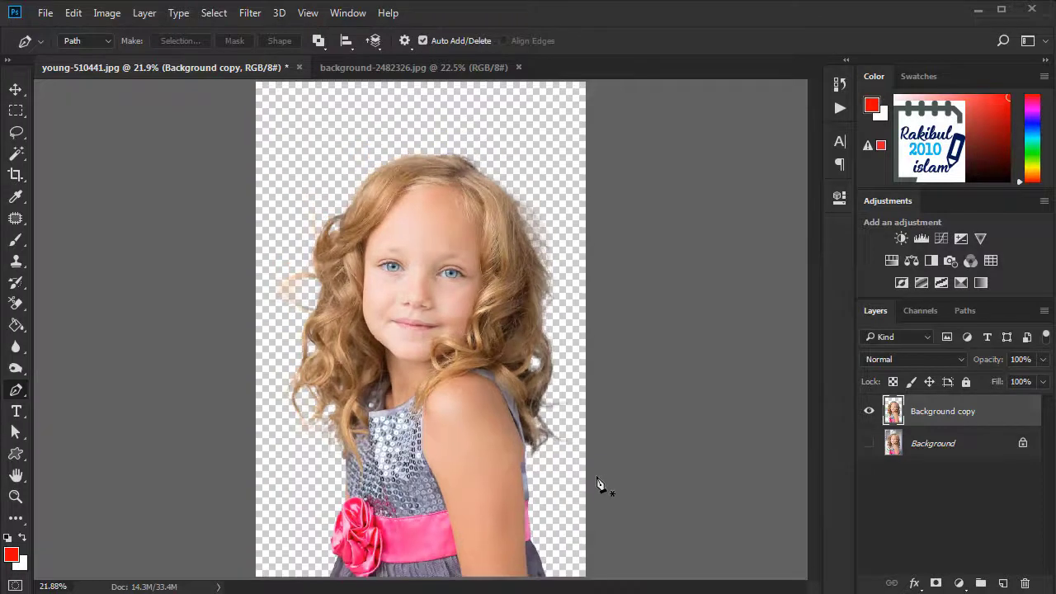
Add a blue Solid Color fill layer and move Color Fill 1 below Background copy.
click(17, 91)
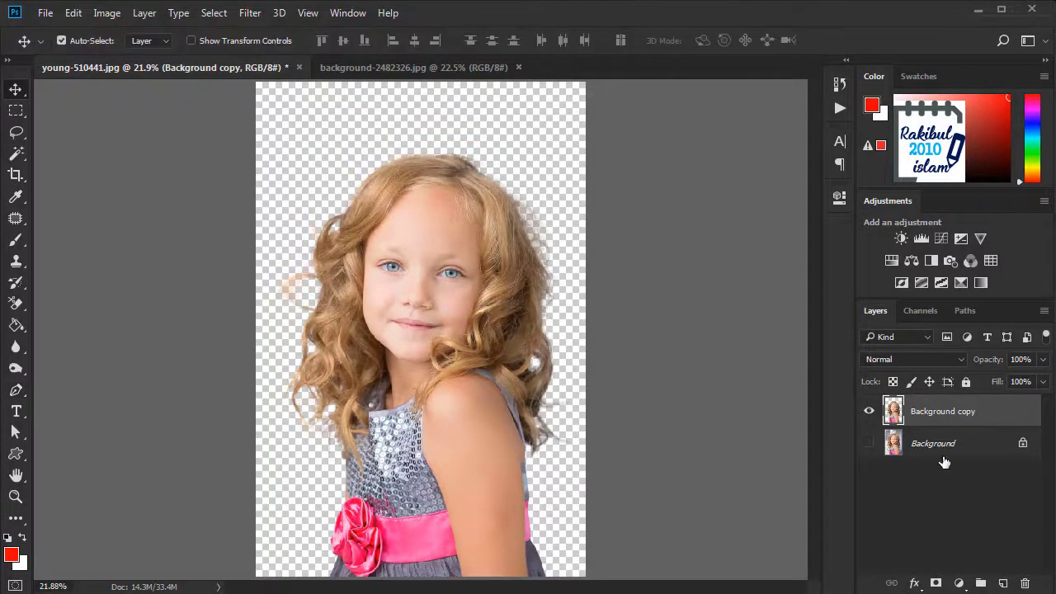
click(958, 583)
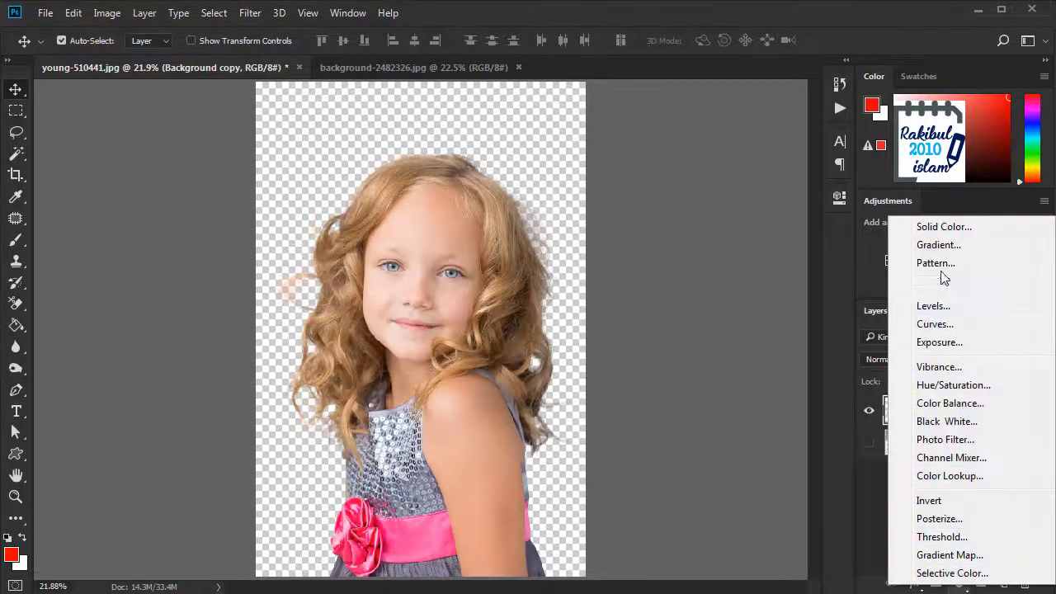
click(940, 231)
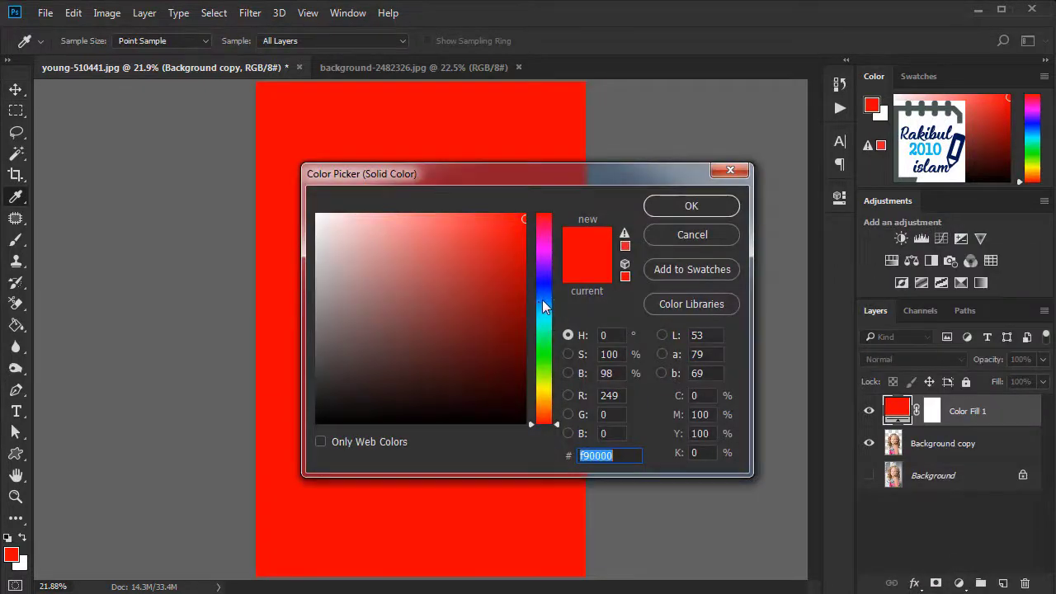
click(543, 300)
click(669, 208)
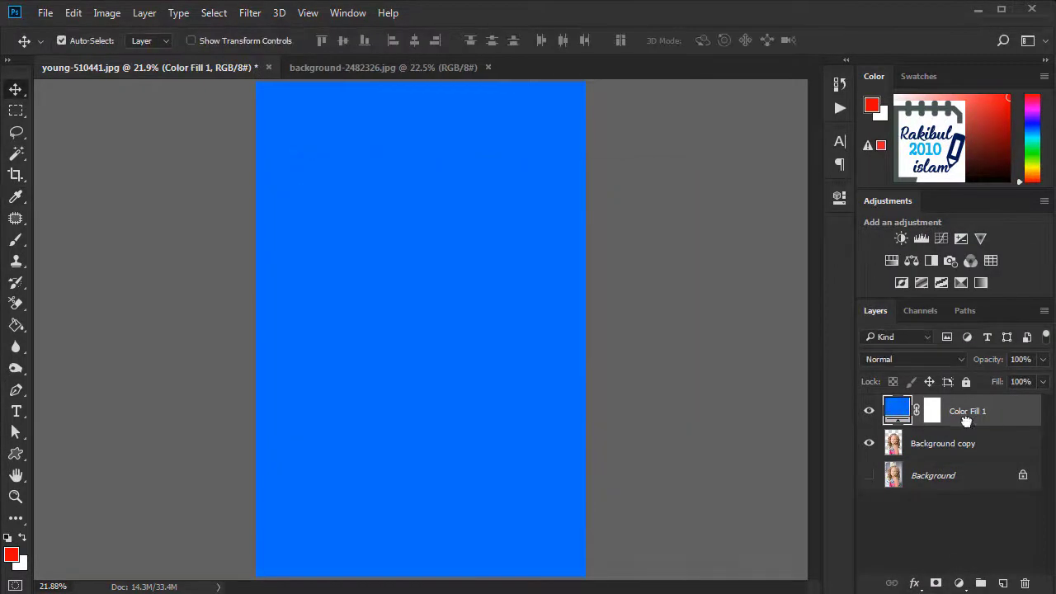
drag(965, 420, 960, 458)
Zoom in and pan to inspect the cut-out edges against the blue.
scroll(553, 505, up, 3)
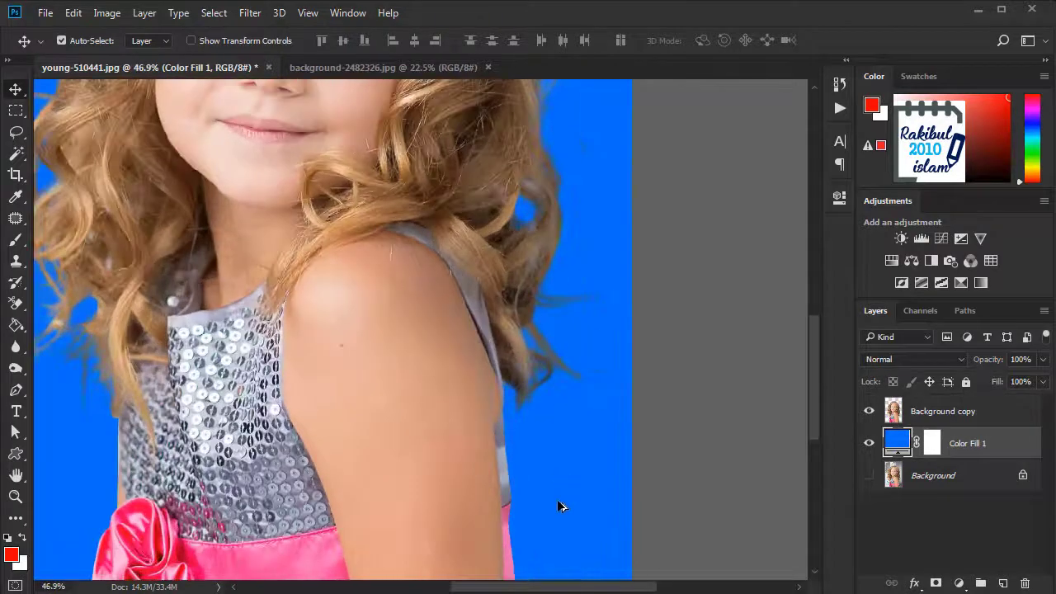
scroll(580, 493, up, 2)
drag(486, 445, 613, 440)
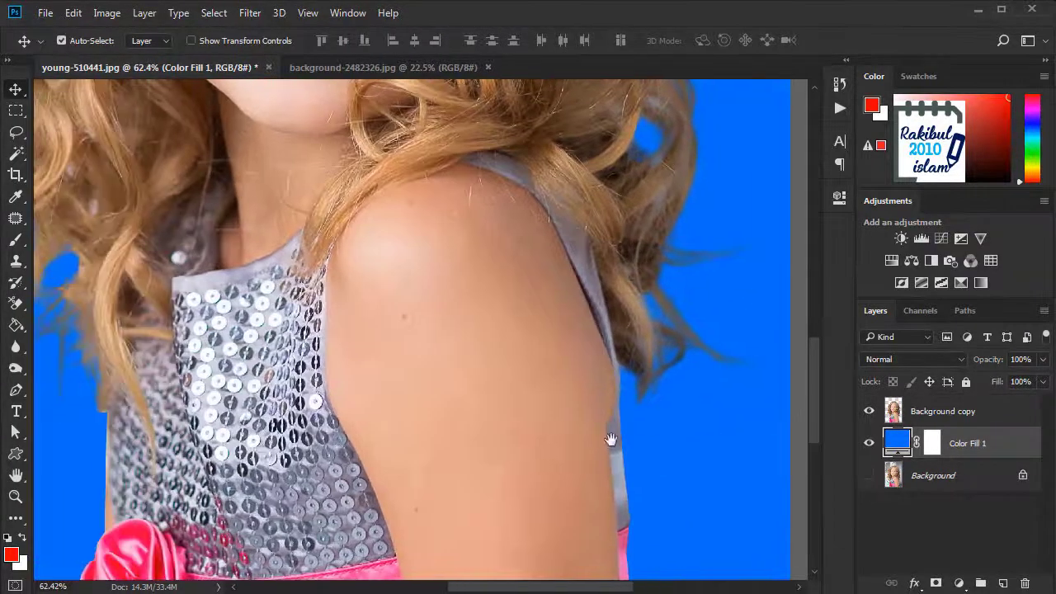
drag(52, 385, 285, 411)
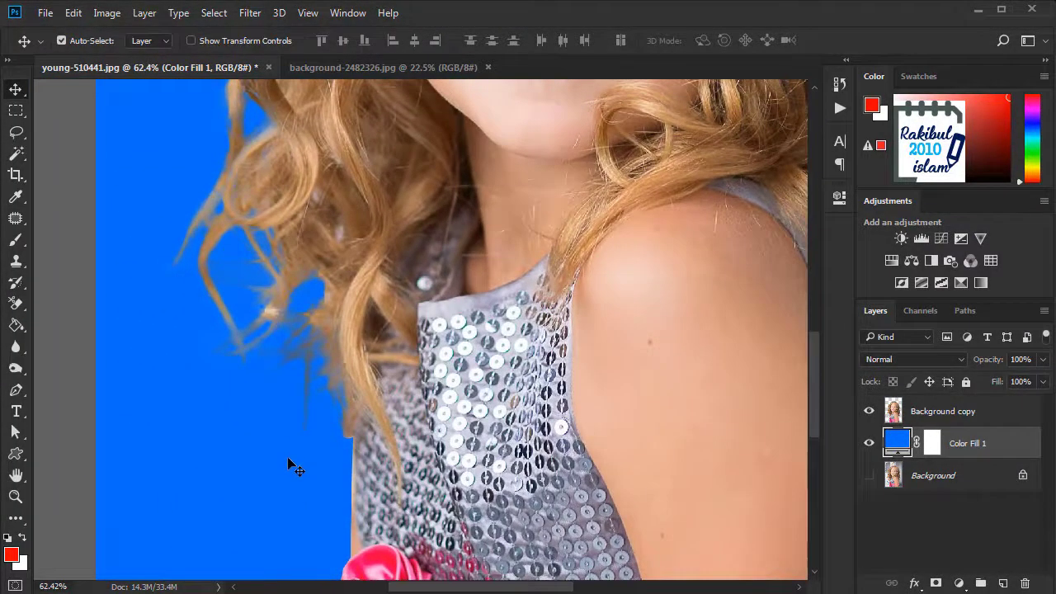
scroll(283, 445, down, 5)
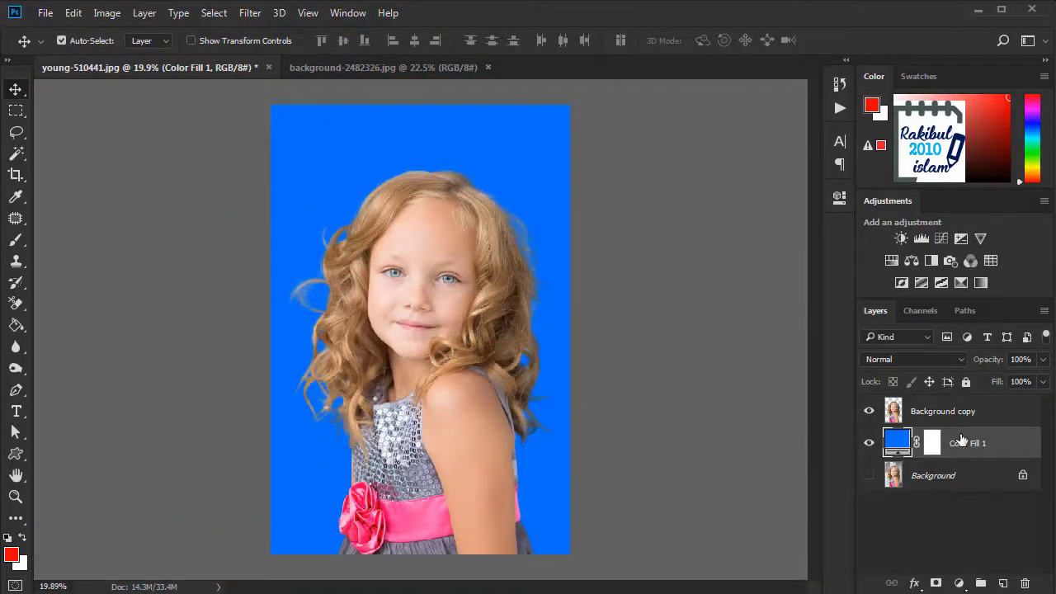
Drag the Background copy layer onto background-2482326.jpg, placing the girl right, and re-dock the tab.
click(955, 419)
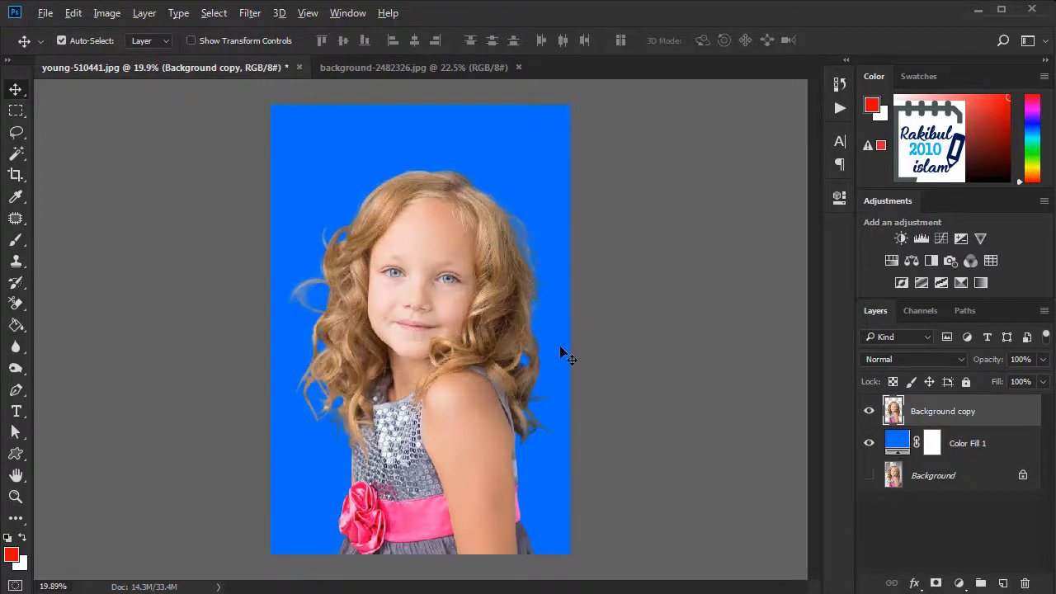
scroll(561, 344, down, 1)
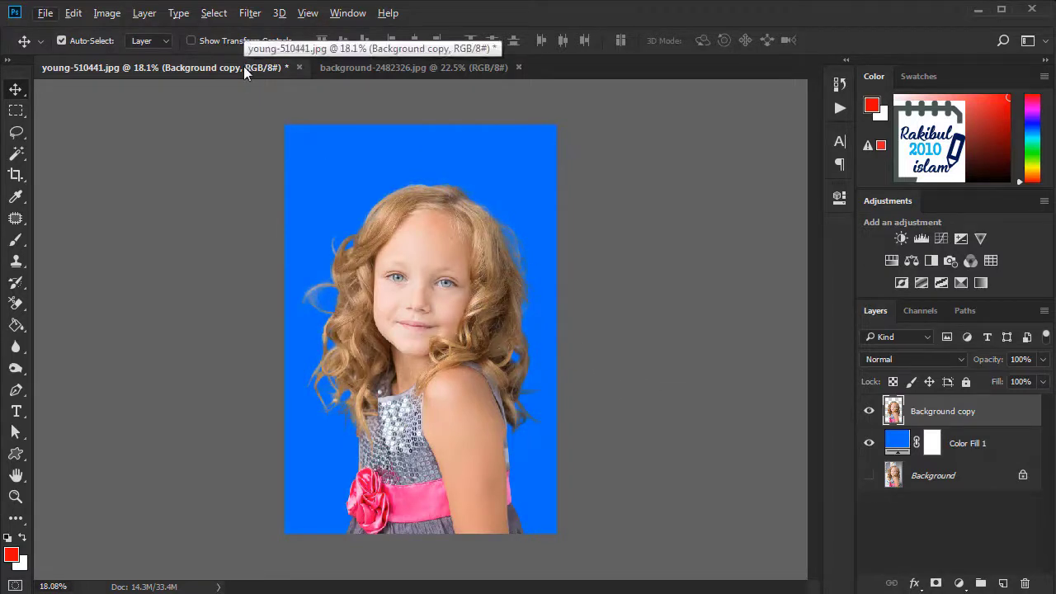
drag(244, 66, 97, 112)
drag(70, 280, 283, 279)
drag(392, 281, 668, 261)
drag(29, 102, 388, 84)
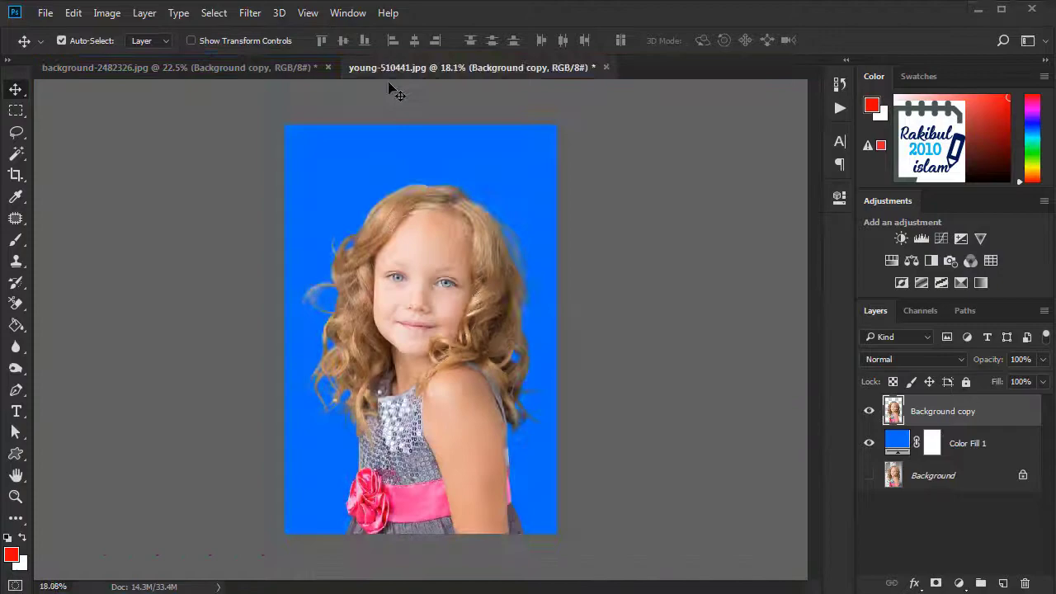
Zoom in on the pink composite and inspect the hair and shoulder edges.
click(248, 68)
scroll(748, 359, up, 1)
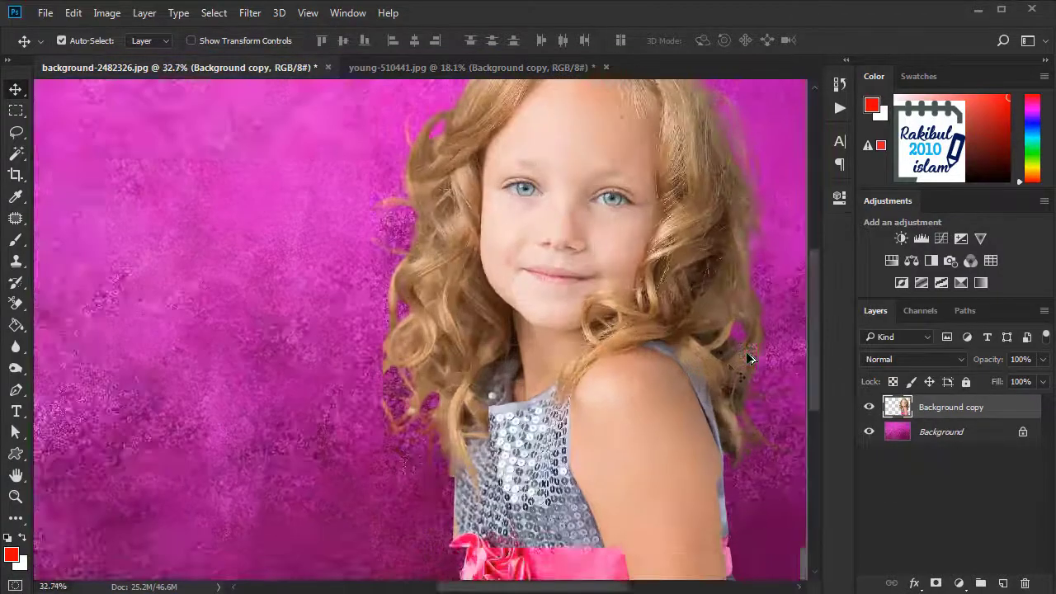
scroll(407, 446, up, 1)
drag(406, 446, 343, 452)
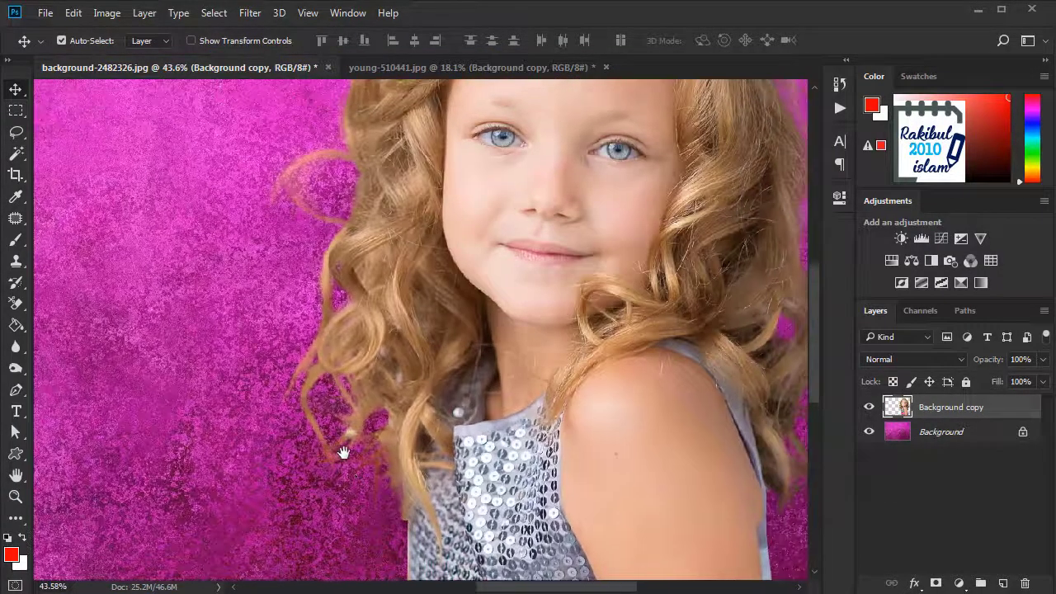
drag(325, 229, 264, 452)
drag(320, 268, 246, 400)
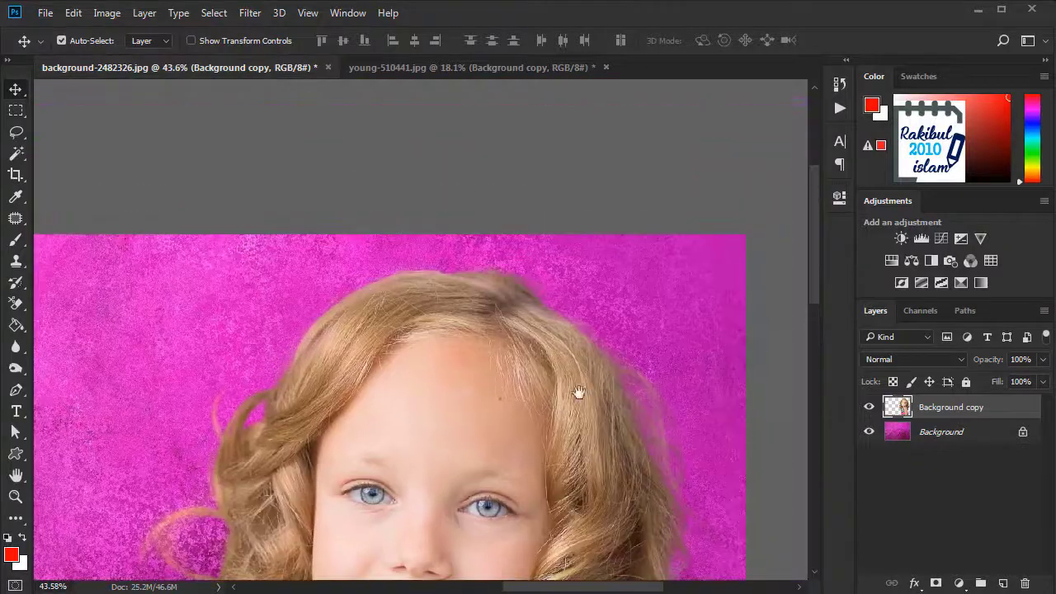
drag(578, 395, 462, 311)
drag(549, 441, 541, 268)
drag(558, 366, 601, 277)
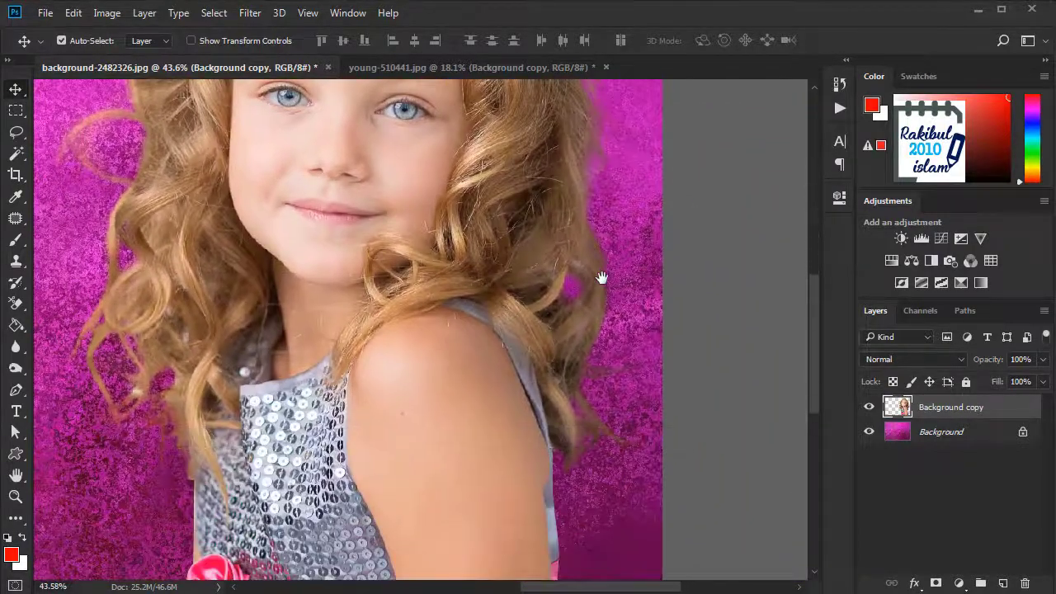
scroll(614, 338, down, 2)
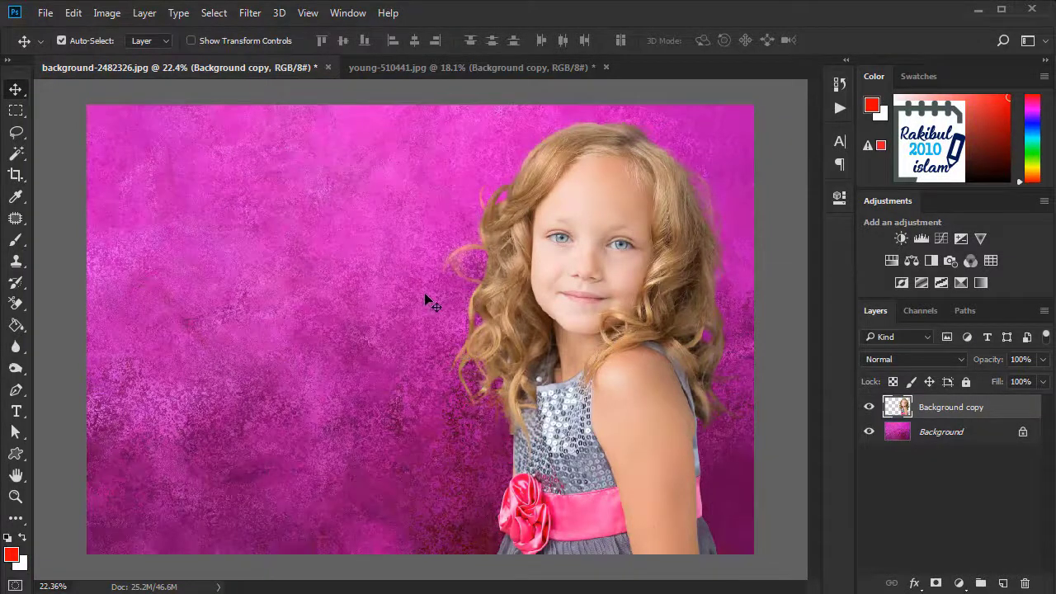
In young-510441.jpg, show the original Background layer and hide Color Fill 1 and Background copy.
click(389, 68)
click(868, 476)
click(868, 443)
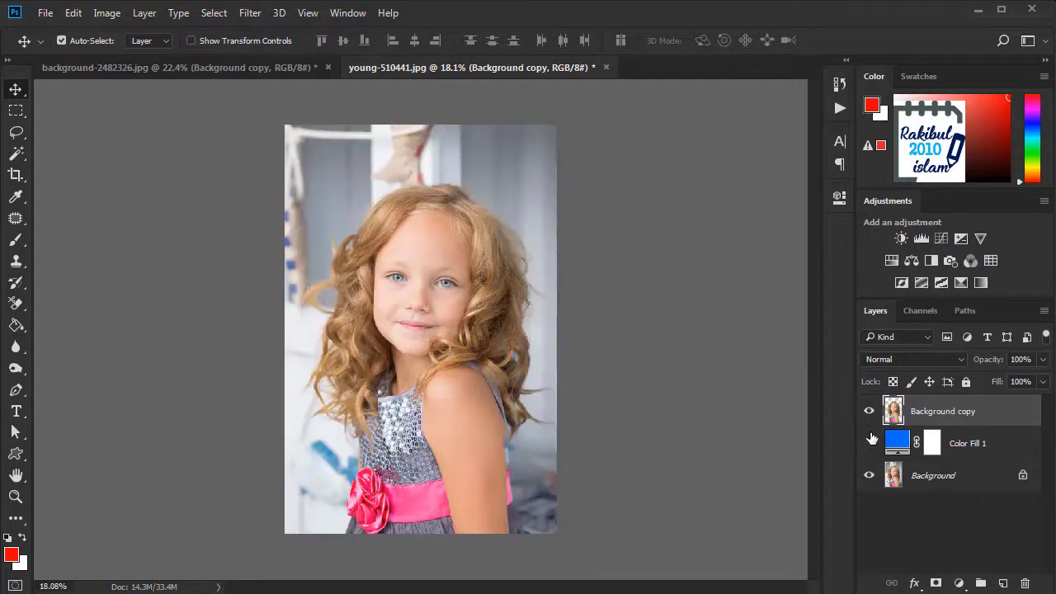
click(869, 410)
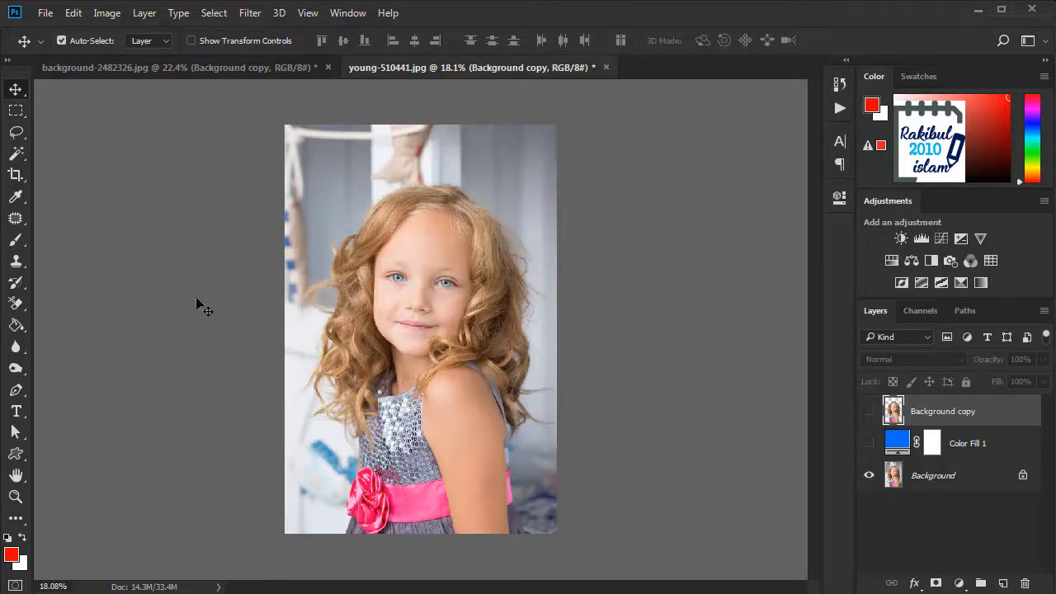
Select the Background Eraser Tool and return to the pink background composite.
click(16, 304)
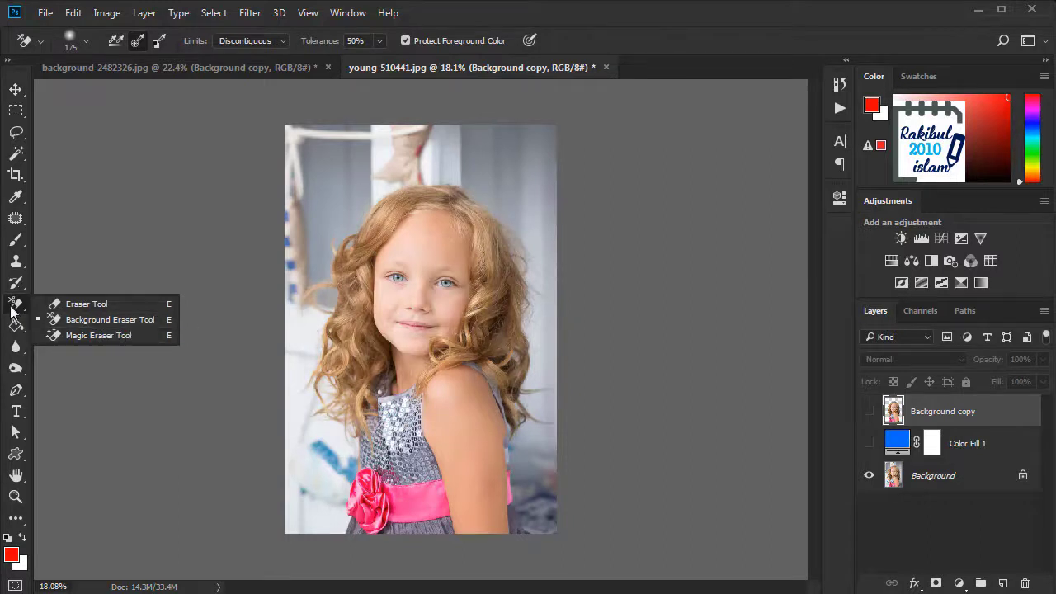
click(129, 324)
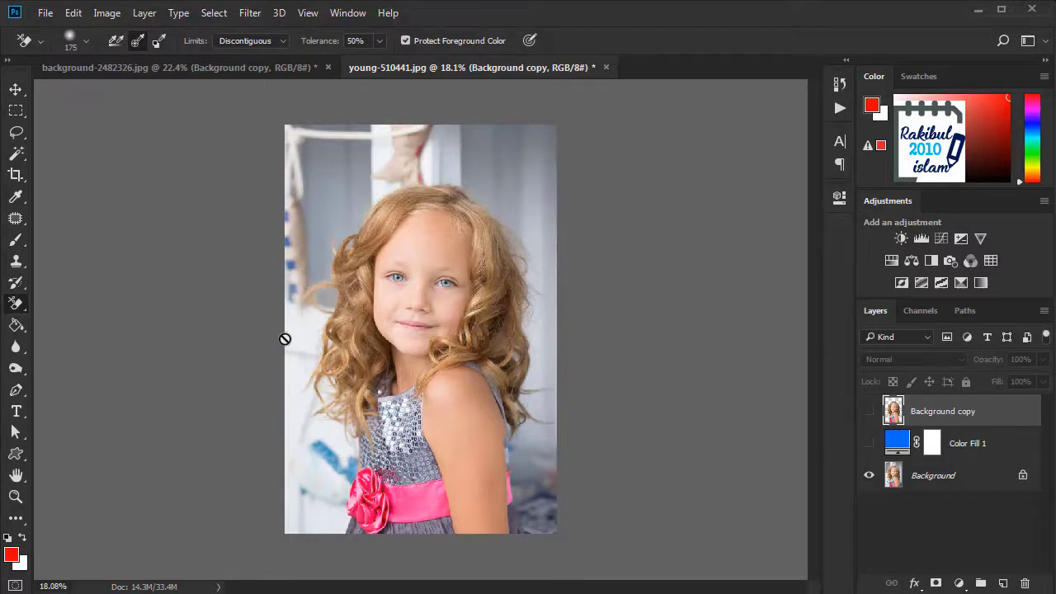
click(229, 69)
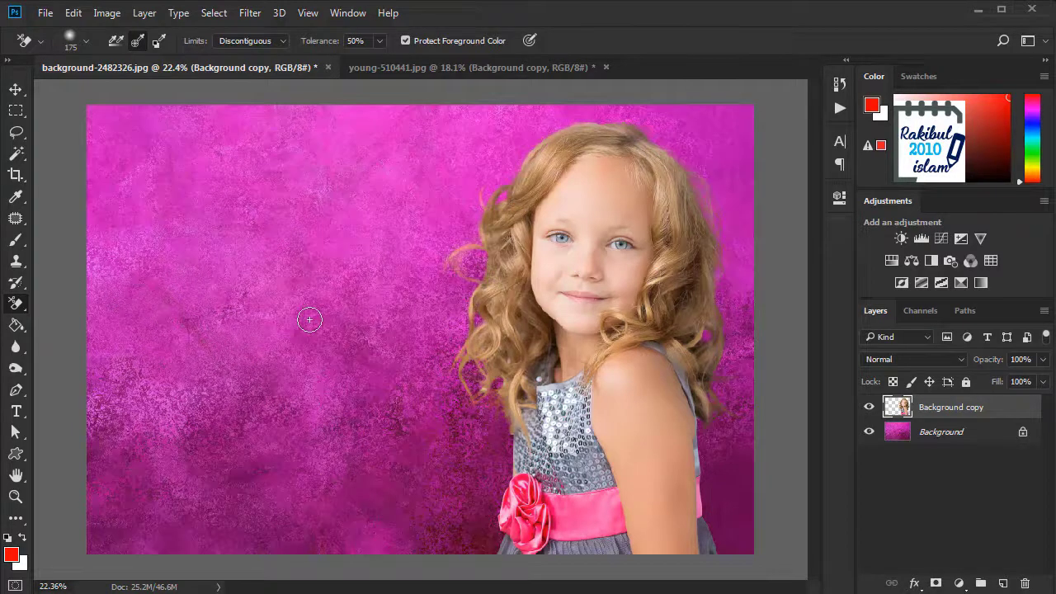
Convert the pink Background layer into a Smart Object.
scroll(309, 320, up, 1)
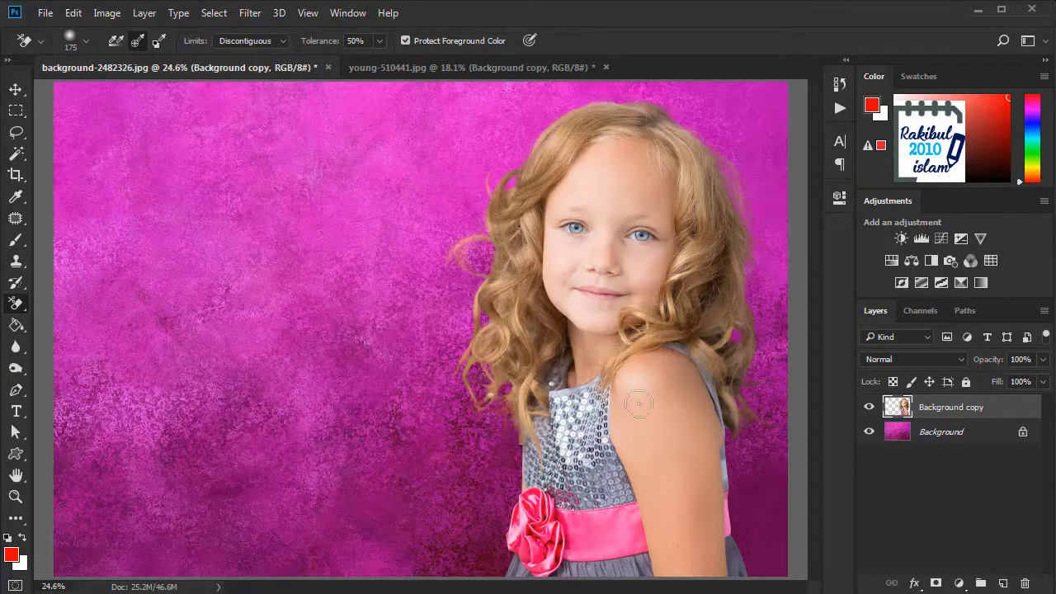
click(967, 437)
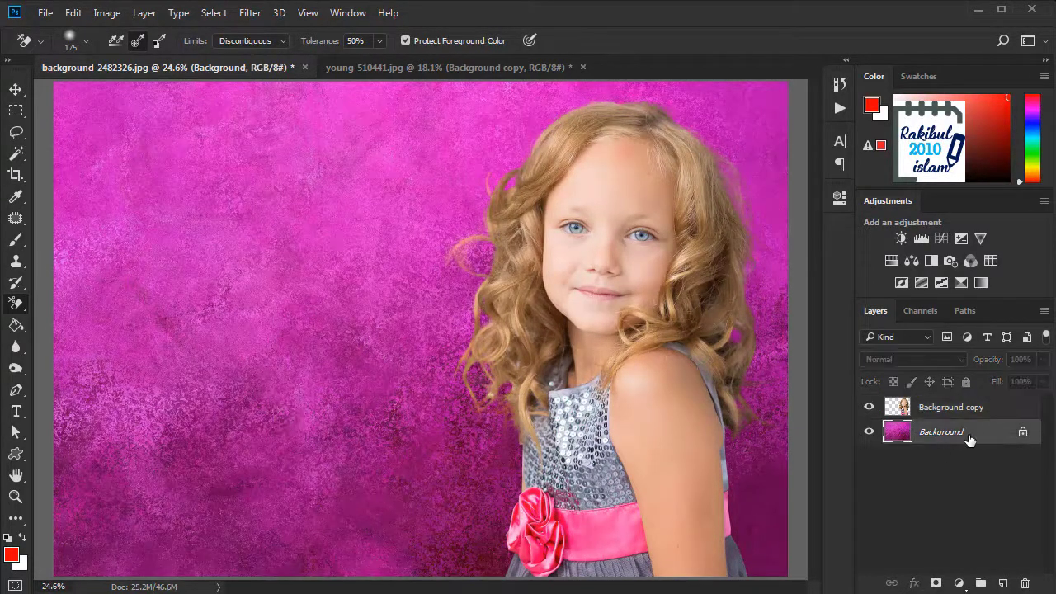
right_click(953, 436)
click(944, 558)
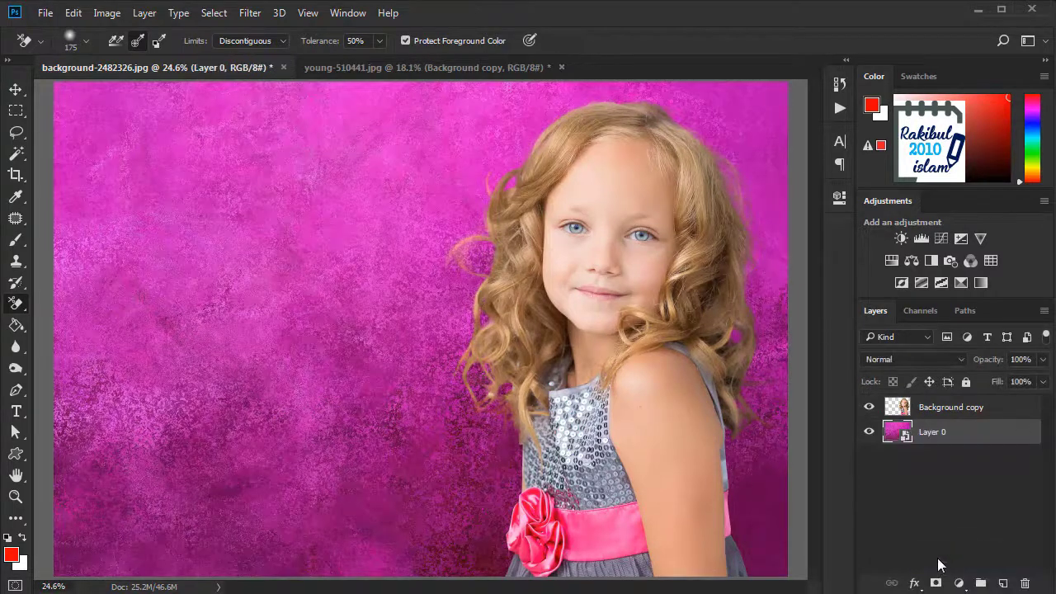
Apply a subtle Gaussian Blur smart filter to the background, toggling it to compare.
click(251, 13)
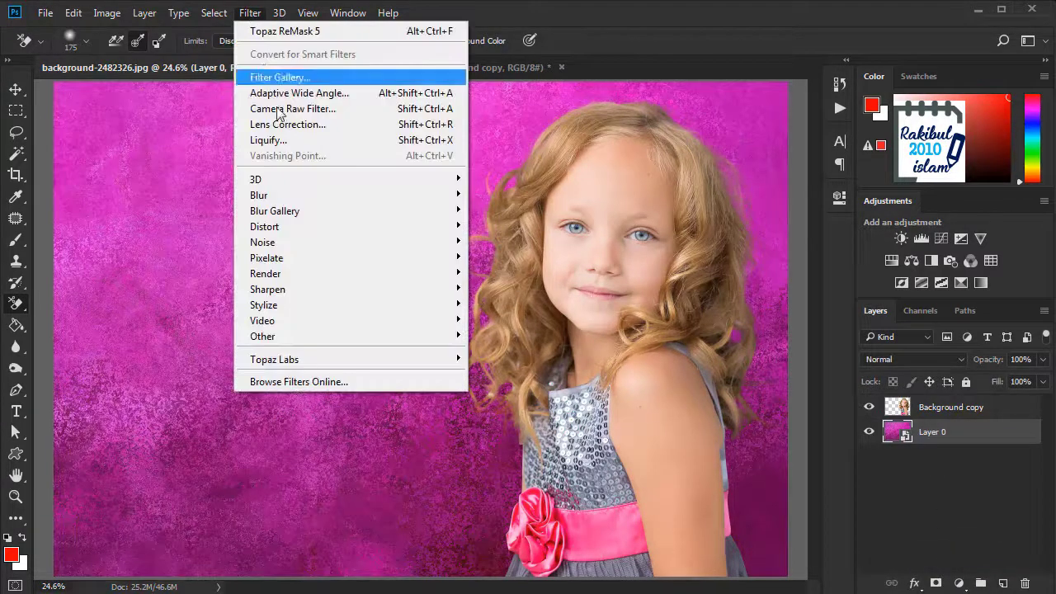
mouse_move(277, 195)
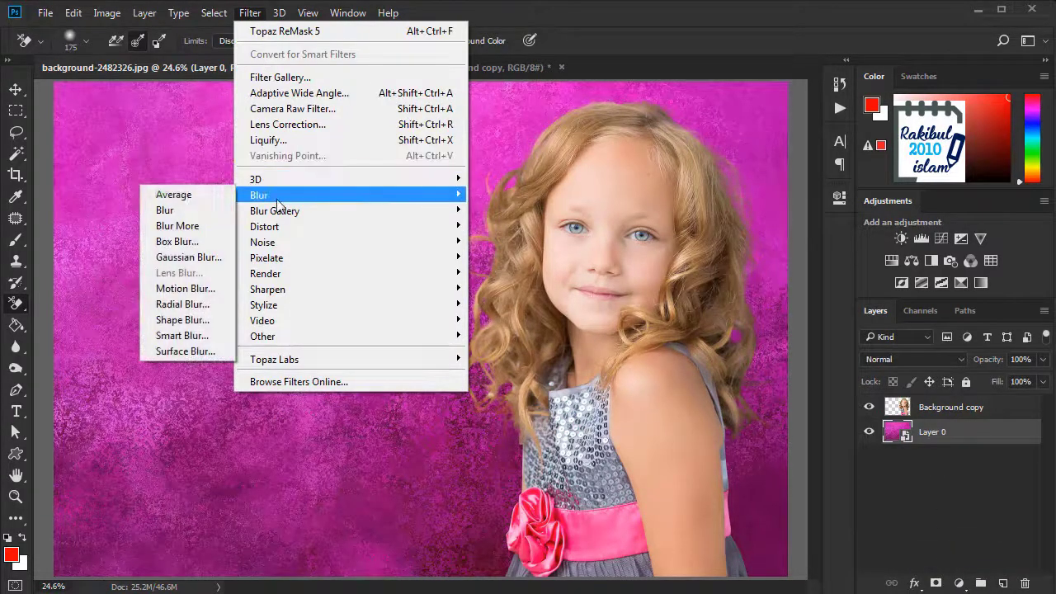
click(188, 255)
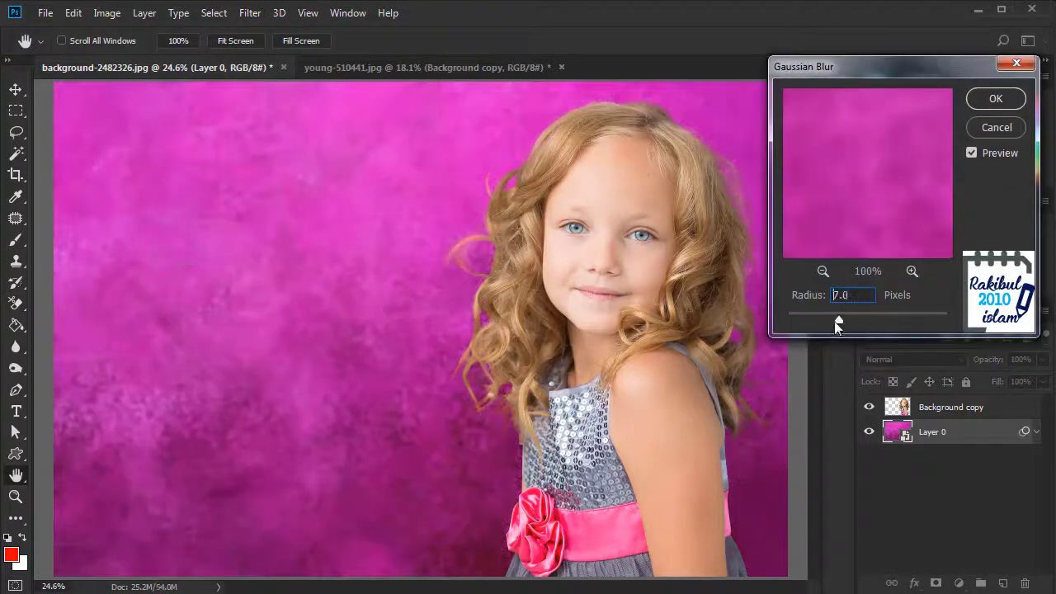
drag(817, 323, 809, 318)
click(990, 99)
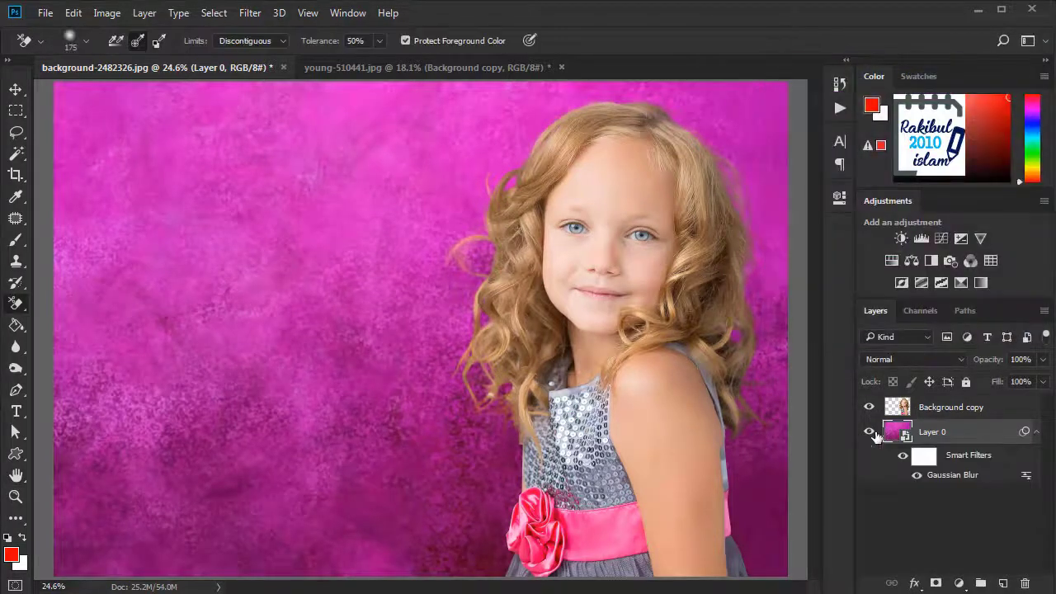
click(902, 458)
alt+scroll(352, 322, down, 1)
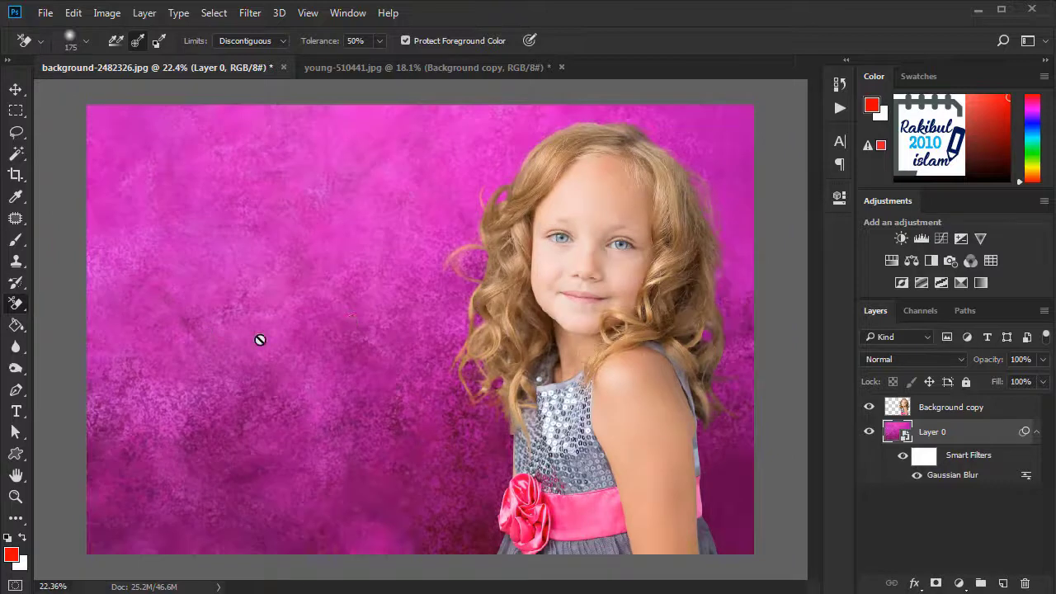